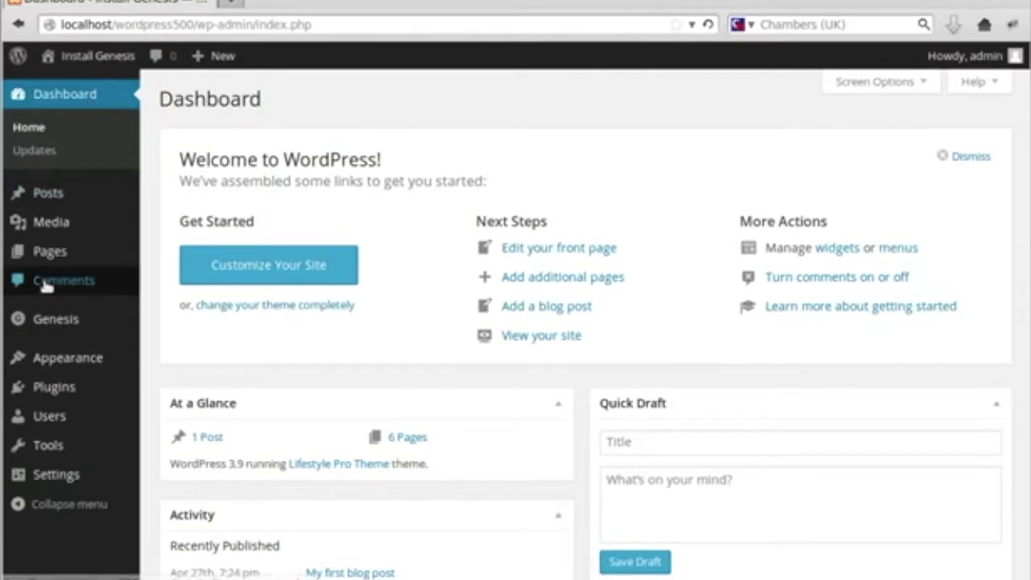
# Step: Create a new page titled "My first web page" and fill its body with the sample headlines, paragraphs and list items
pyautogui.moveTo(47, 256)
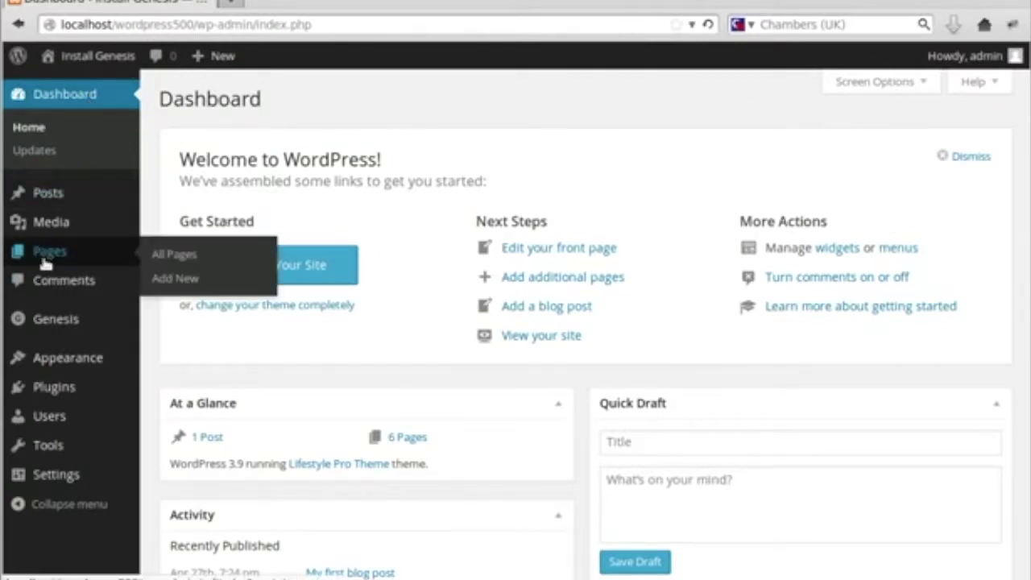
pyautogui.click(173, 279)
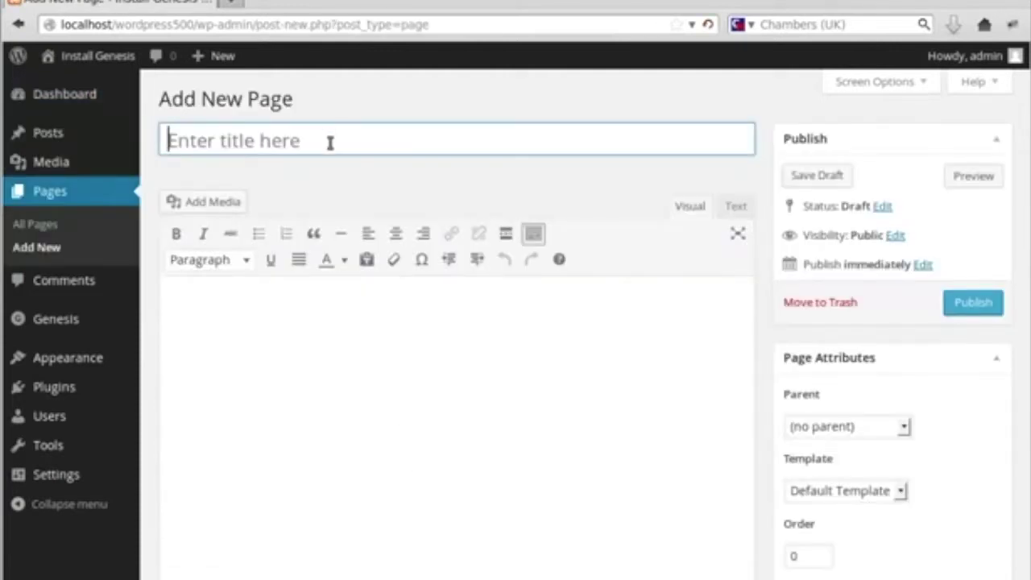
pyautogui.write('My ')
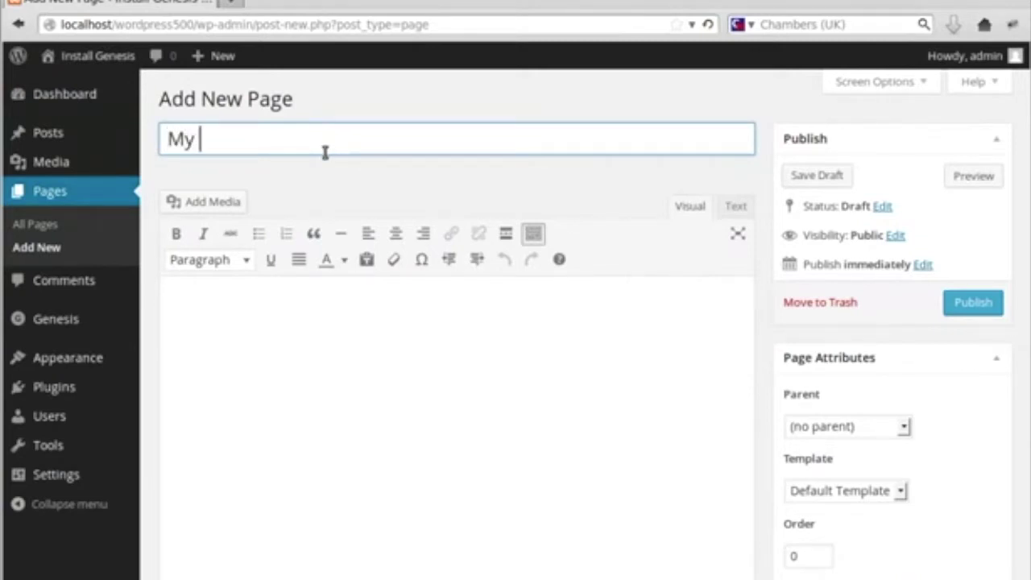
pyautogui.write('first web page')
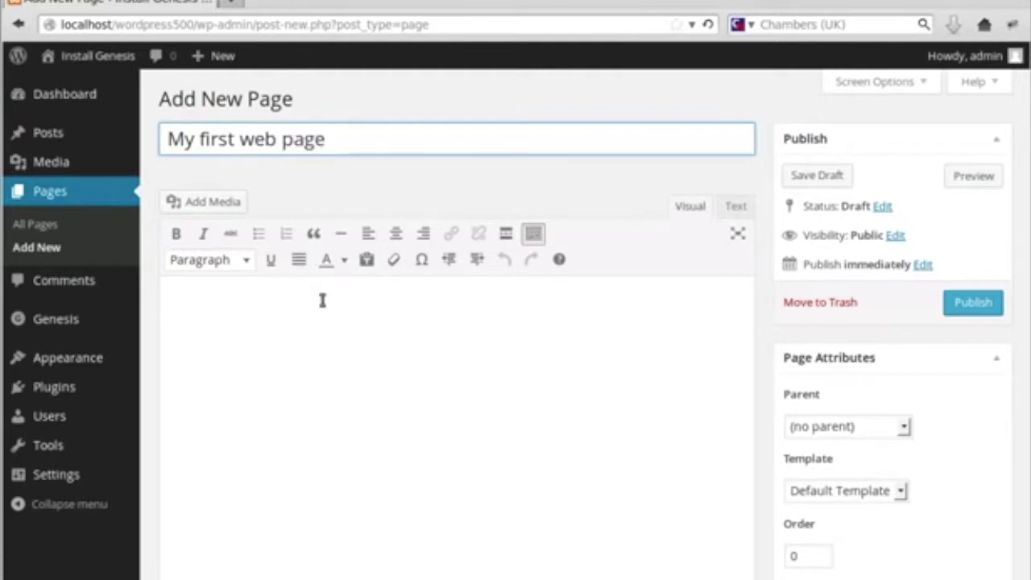
pyautogui.click(337, 324)
pyautogui.write('Headline One This is a paragraph, it contains lots of useful information. This is a paragraph, it contains lots of useful information. This is a paragraph, it contains lots of useful information. This is a paragraph, it contains lots of useful information. This is a paragraph, it contains lots of useful information.  List Item One List Item Two List Item Three List Item Four  Another Headline This is a paragraph, it contains lots of useful information. This is a paragraph, it contains lots of useful information. This is a paragraph, it contains lots of useful information. This is a paragraph, it contains lots of useful information. This is a paragraph, it contains lots of useful information. I use Google.com')
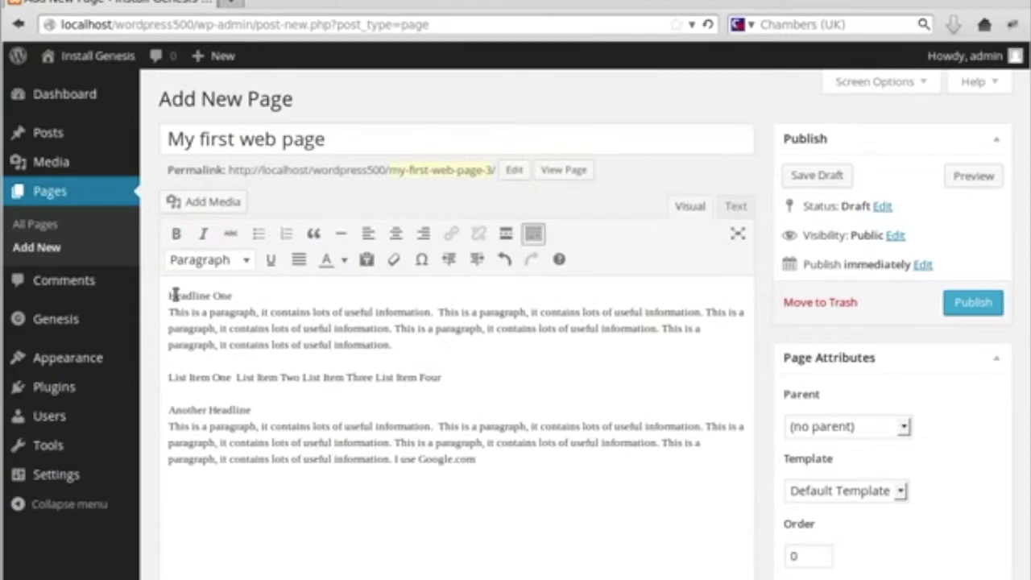
# Step: Try the Heading 3 format on "Headline One" and return the text to the Paragraph format
pyautogui.moveTo(171, 296); pyautogui.dragTo(232, 295)
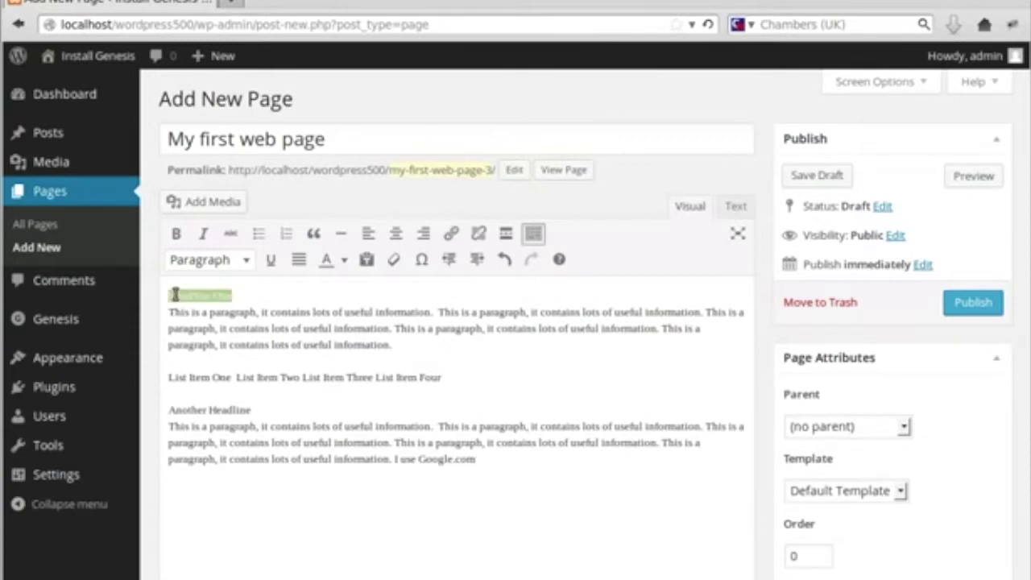
pyautogui.click(237, 267)
pyautogui.click(232, 443)
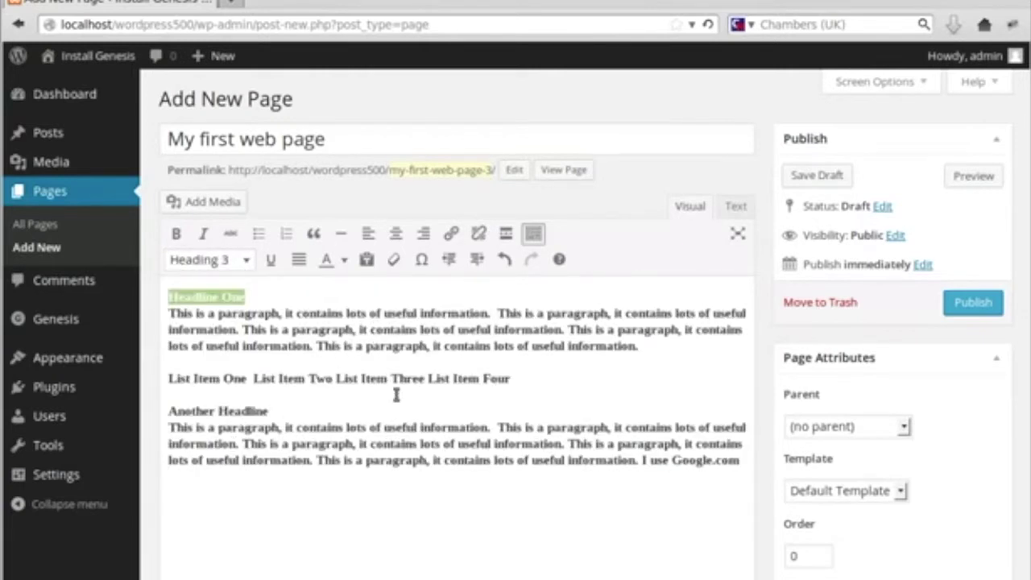
pyautogui.click(229, 261)
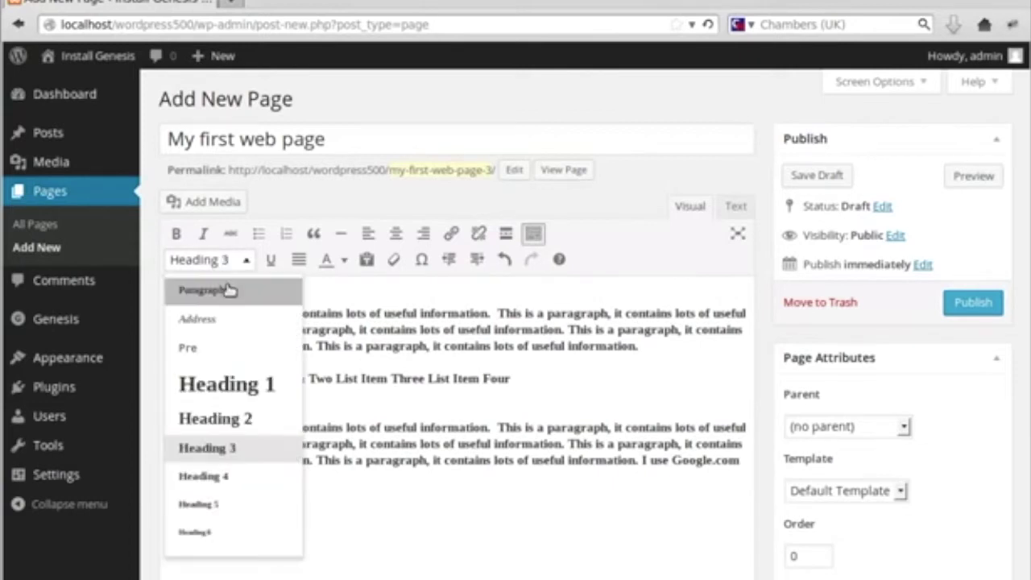
pyautogui.click(230, 290)
pyautogui.click(267, 328)
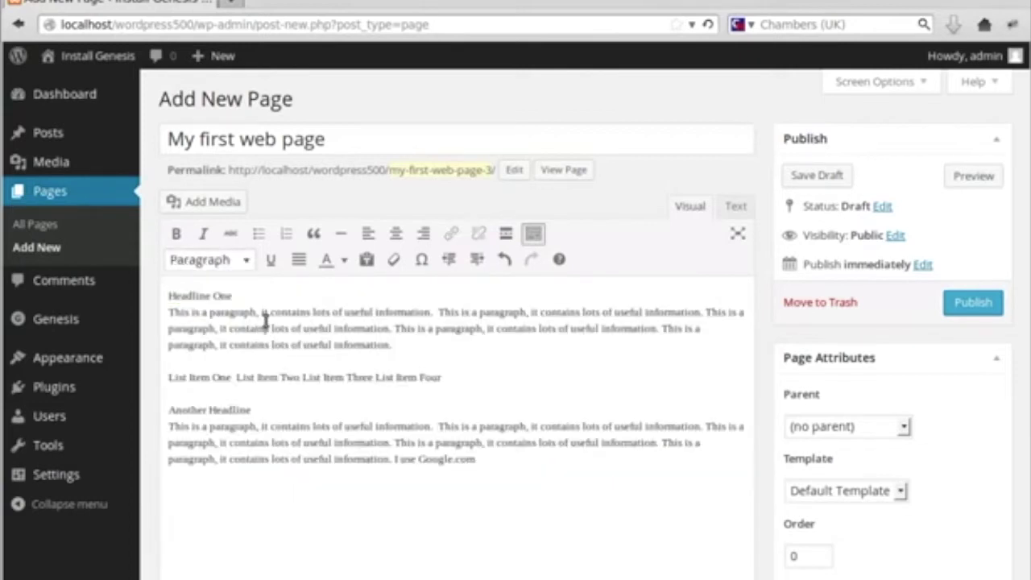
# Step: Replace the line break after "Headline One" with a paragraph break so the headline is its own paragraph
pyautogui.click(170, 312)
pyautogui.press('BackSpace')
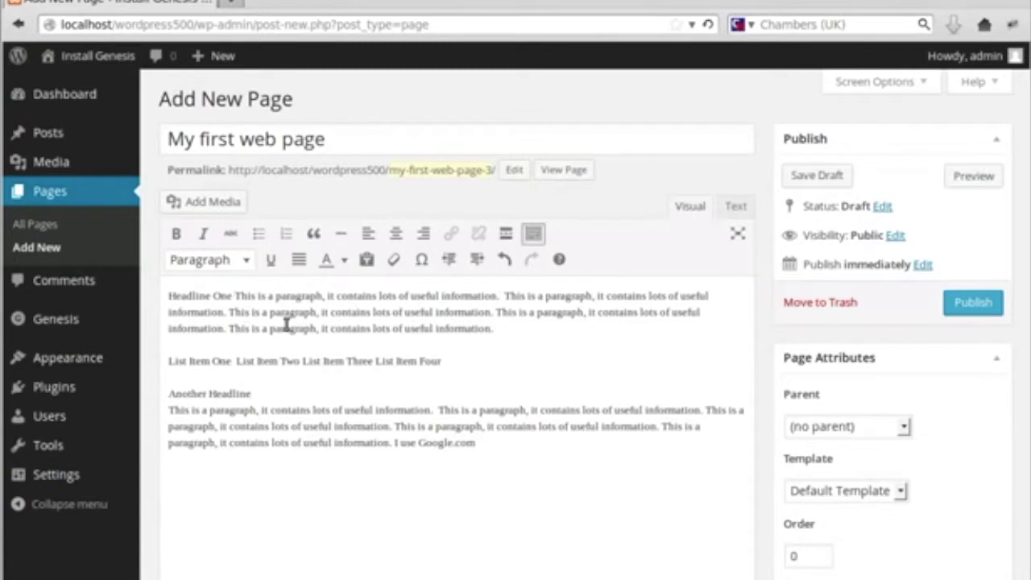
pyautogui.press('Return')
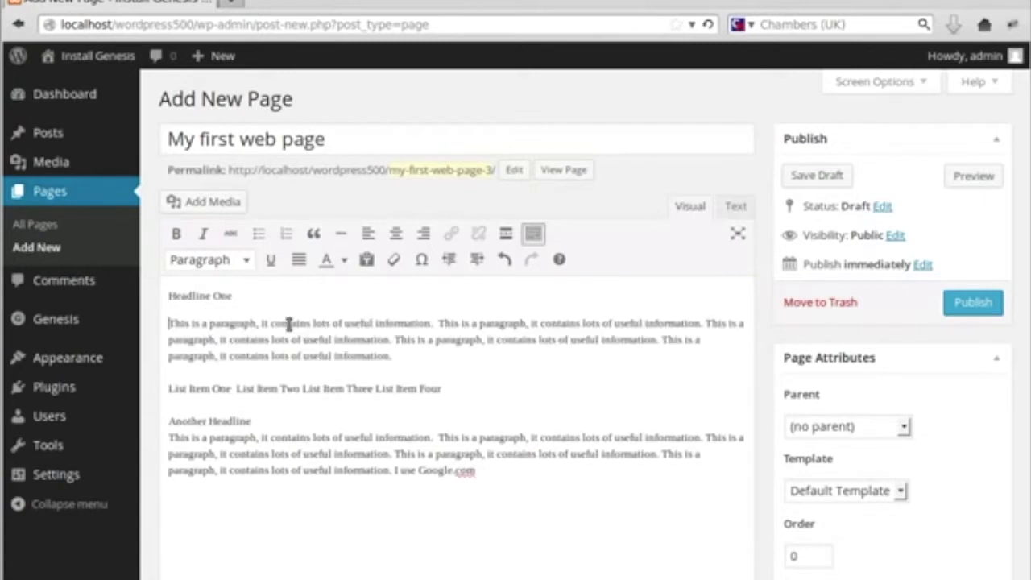
# Step: Split the row of list items so List Item One, Two, Three and Four each form a separate paragraph
pyautogui.click(233, 388)
pyautogui.press('Return')
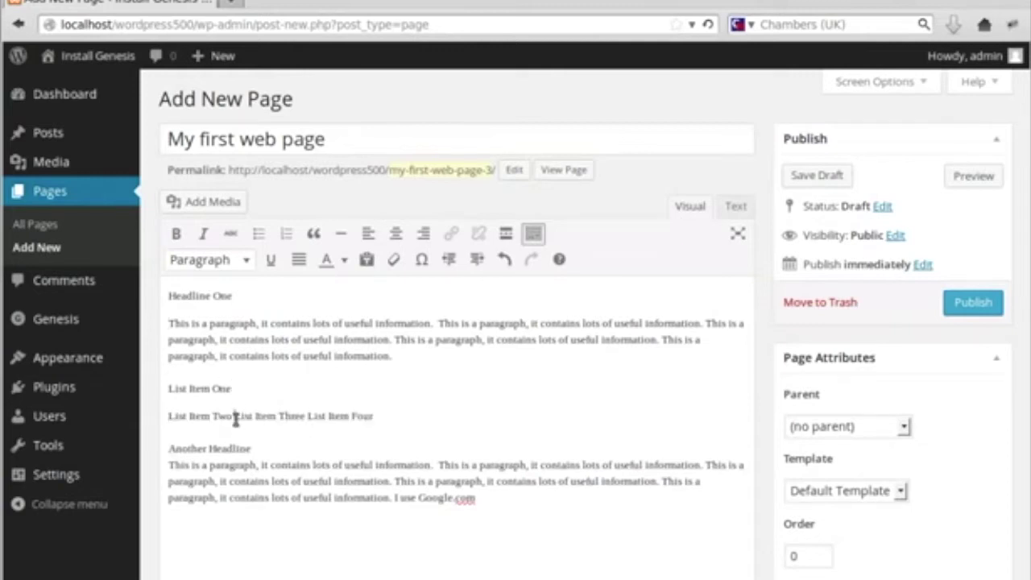
pyautogui.click(235, 418)
pyautogui.press('Return')
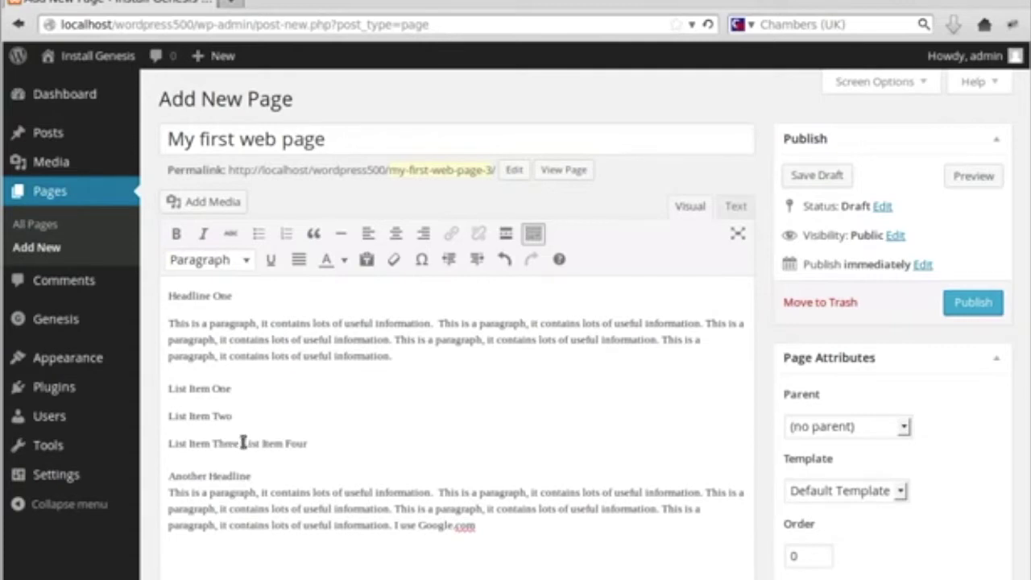
pyautogui.click(242, 444)
pyautogui.press('Return')
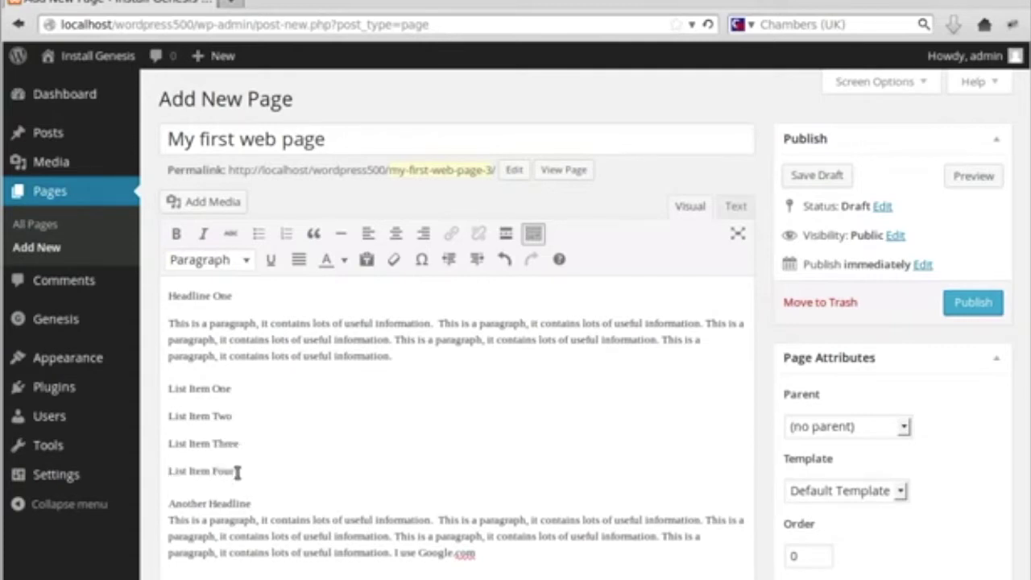
# Step: Turn the four list items into a bulleted list and remove the blank line above it
pyautogui.moveTo(234, 472); pyautogui.dragTo(164, 394)
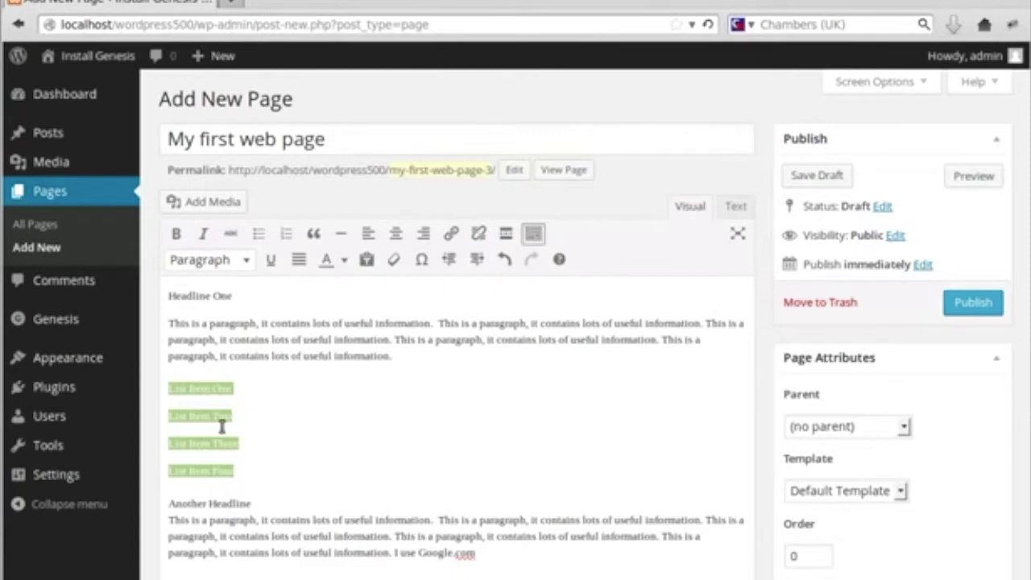
pyautogui.click(259, 234)
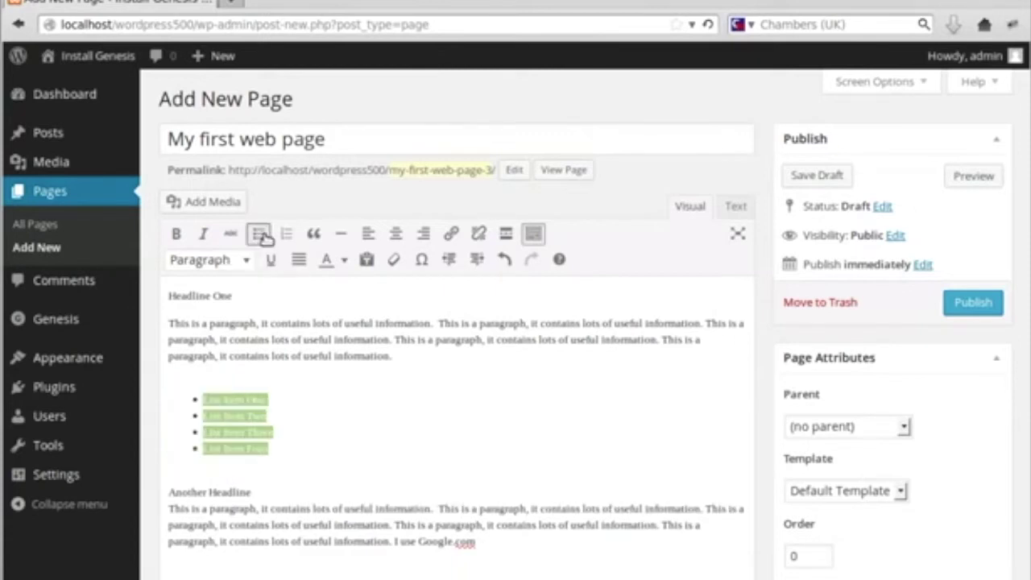
pyautogui.click(219, 376)
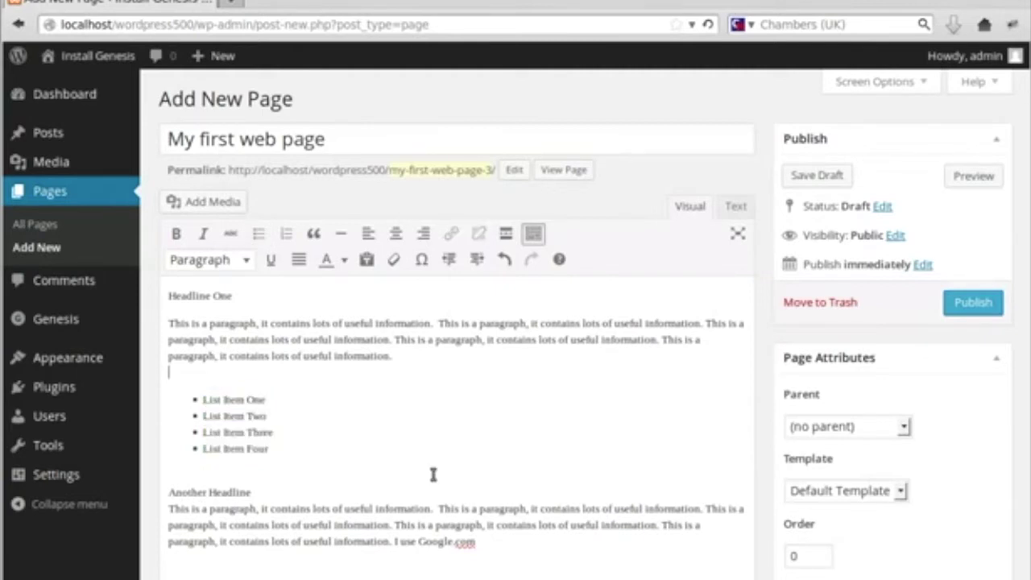
pyautogui.press('BackSpace')
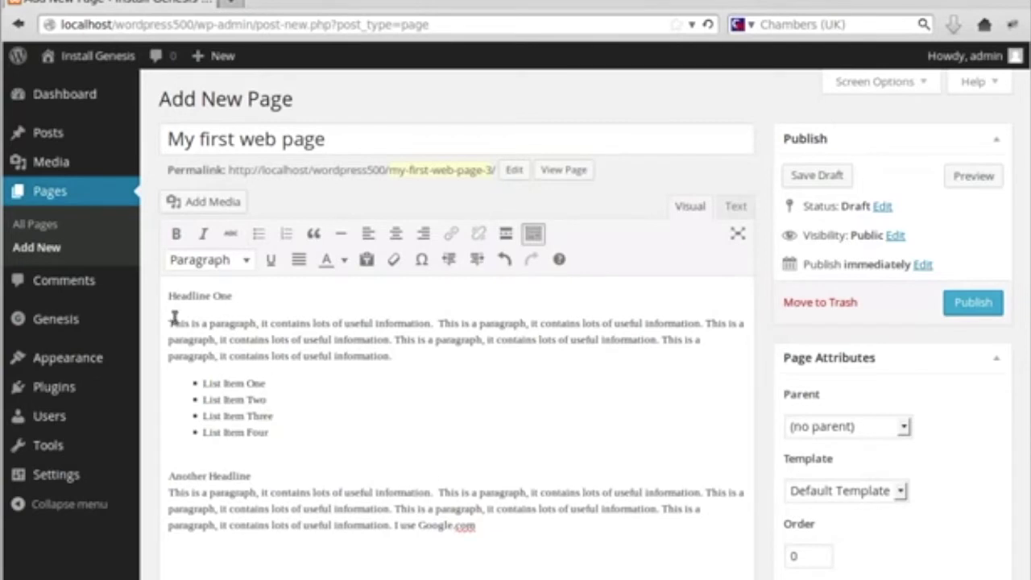
# Step: Format "Headline One" as Heading 3
pyautogui.hotkey('ctrl', 'shift', 'Right')
pyautogui.hotkey('ctrl', 'shift', 'Right')
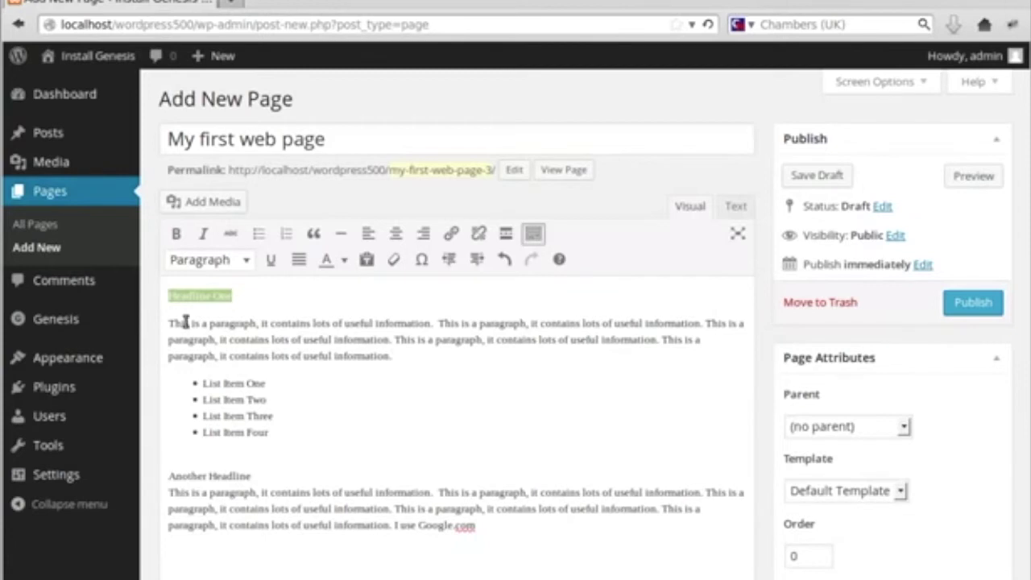
pyautogui.click(246, 262)
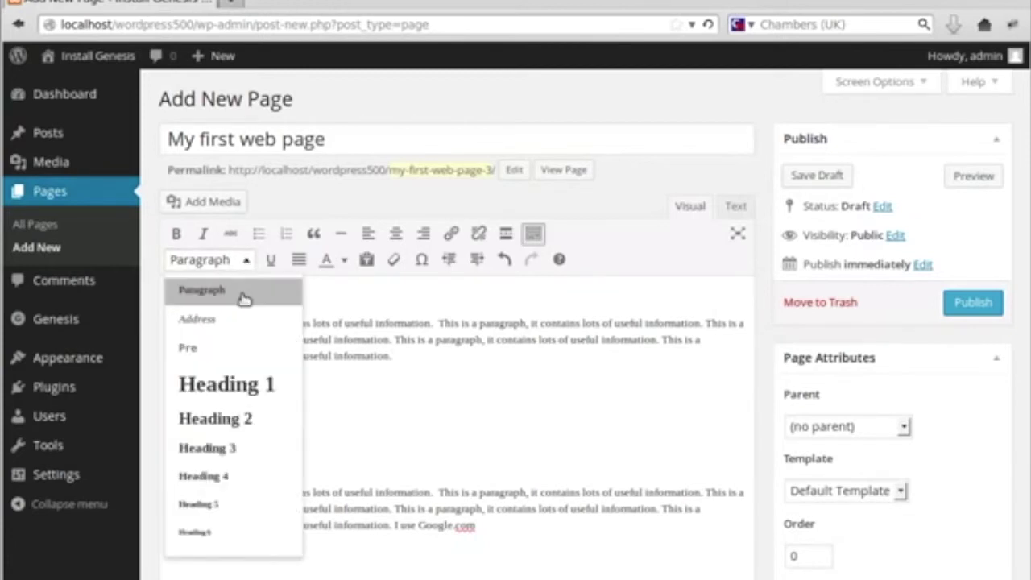
pyautogui.click(233, 450)
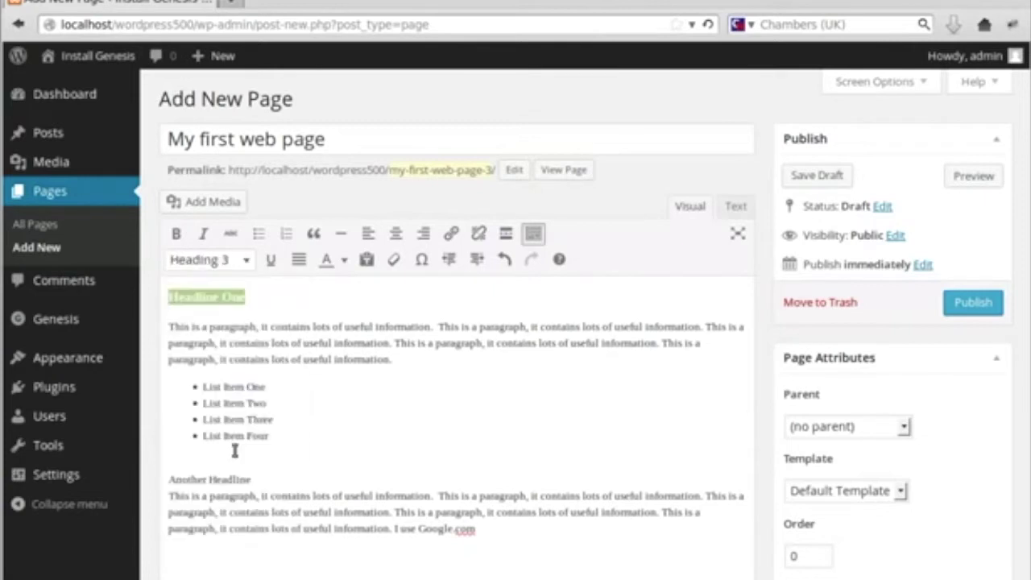
pyautogui.click(331, 443)
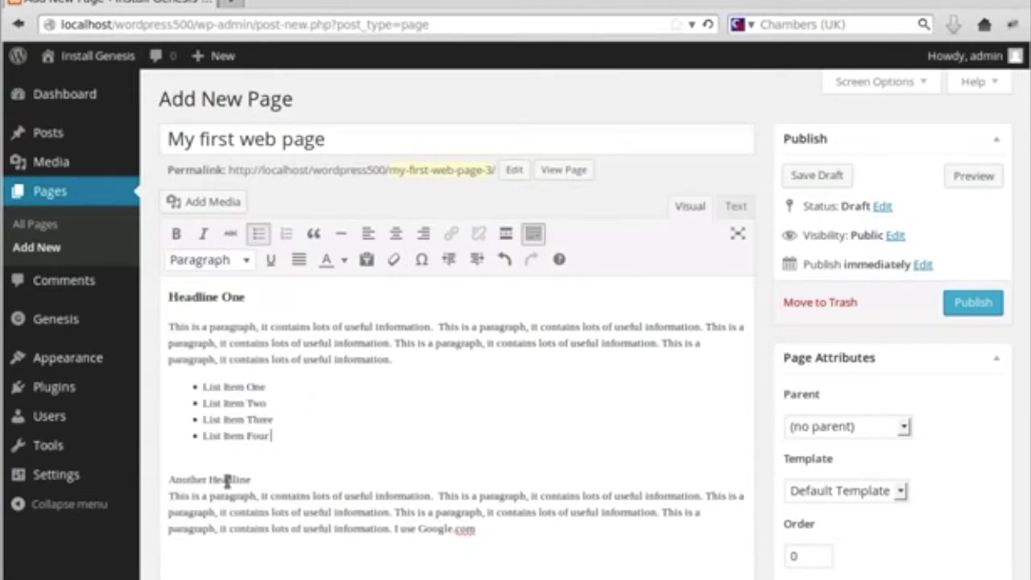
# Step: Try the Heading 3 format on "Another Headline" and return the text to the Paragraph format
pyautogui.tripleClick(198, 480)
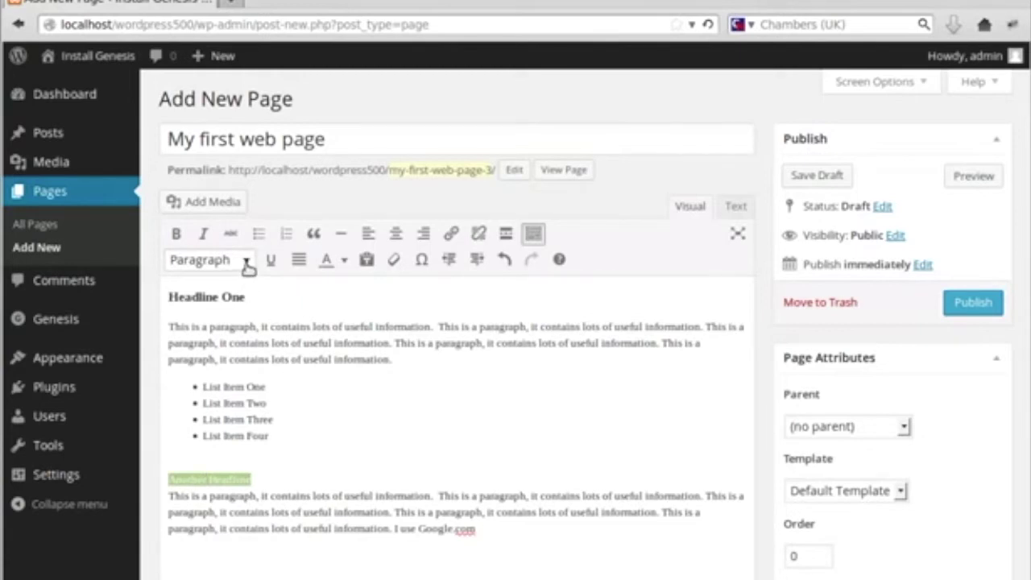
pyautogui.click(239, 495)
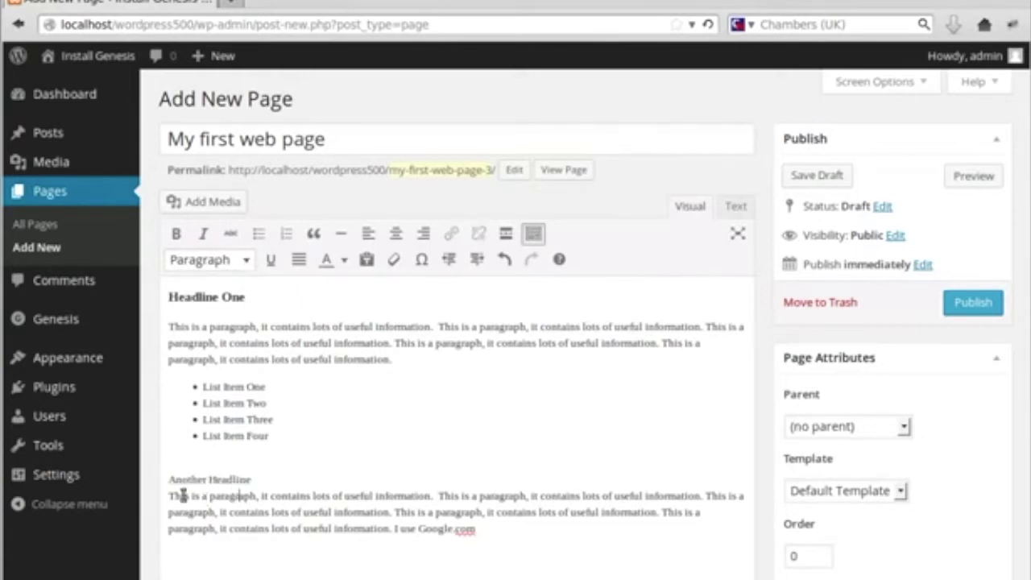
pyautogui.tripleClick(233, 480)
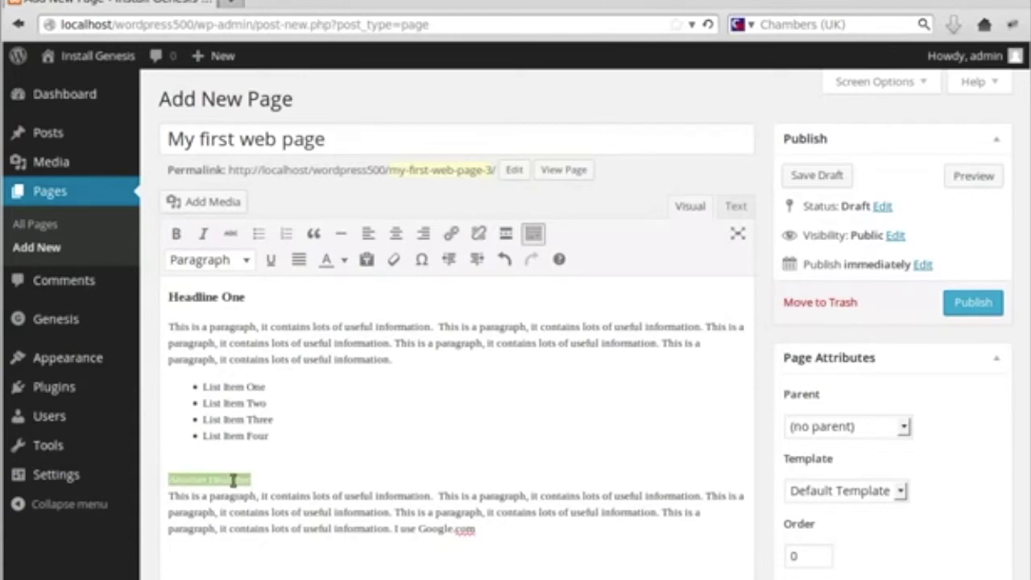
pyautogui.click(246, 260)
pyautogui.click(191, 449)
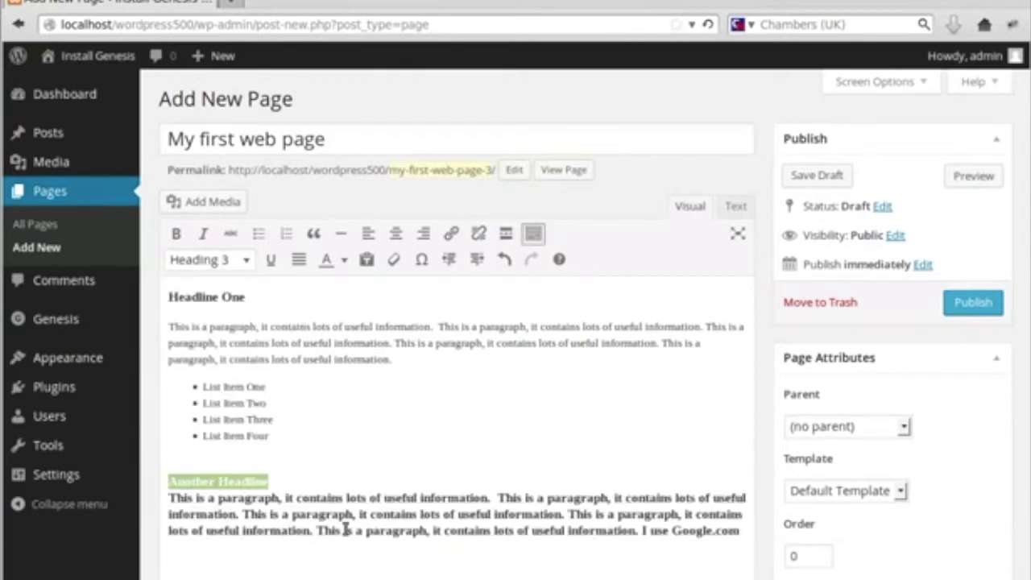
pyautogui.click(246, 260)
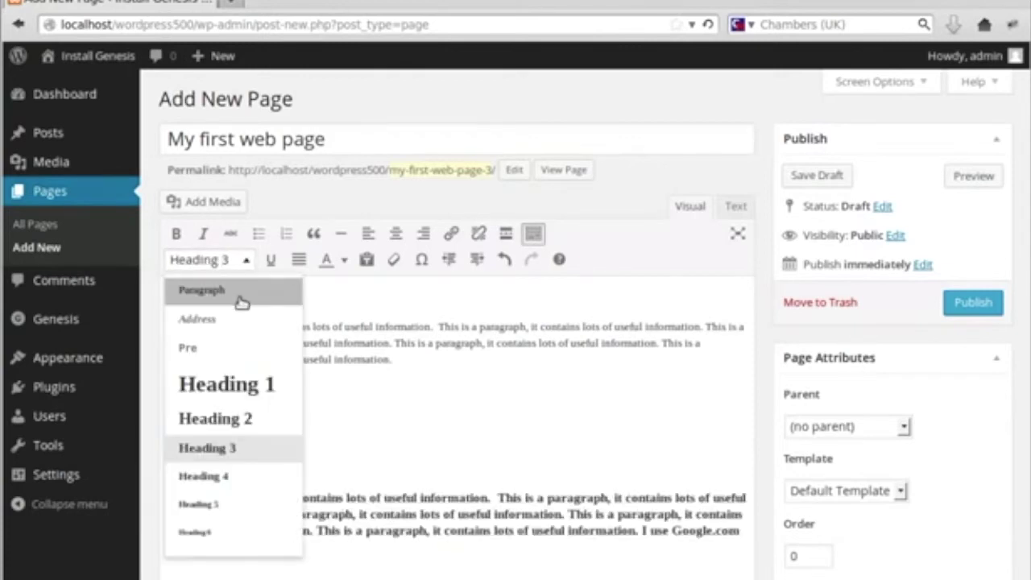
pyautogui.click(241, 300)
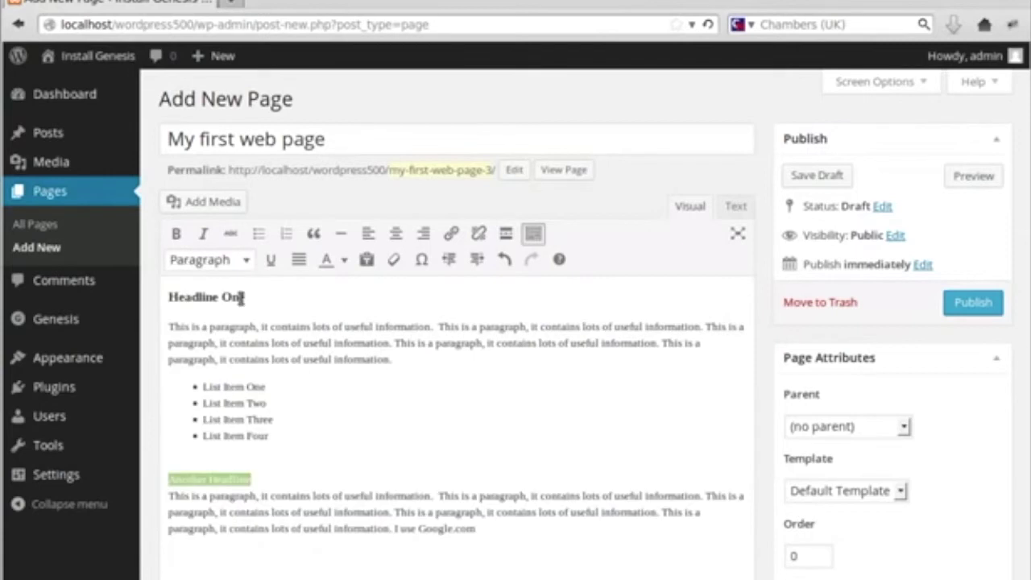
# Step: Replace the line break after "Another Headline" with a paragraph break so the headline is its own paragraph
pyautogui.click(170, 496)
pyautogui.press('BackSpace')
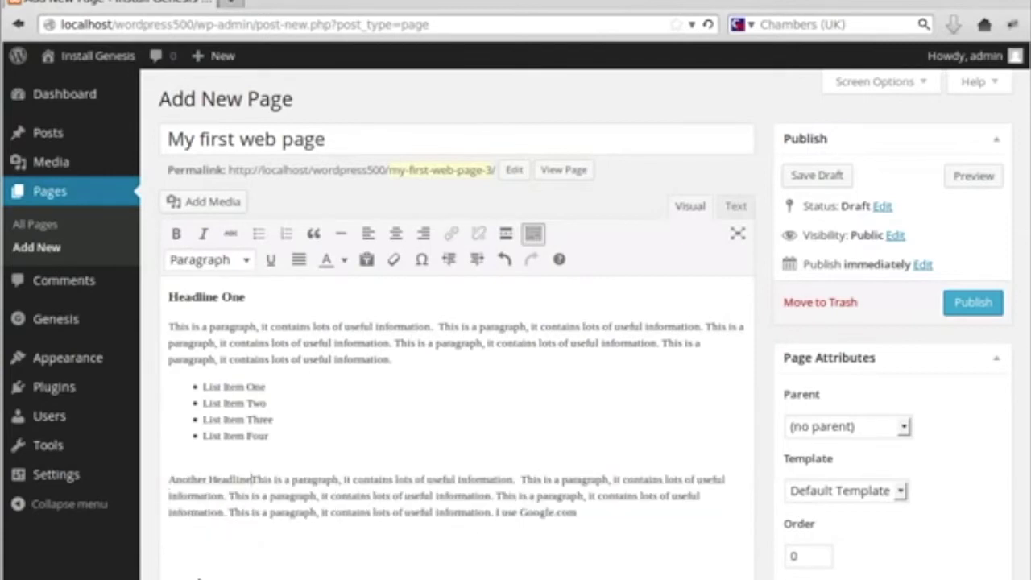
pyautogui.press('Return')
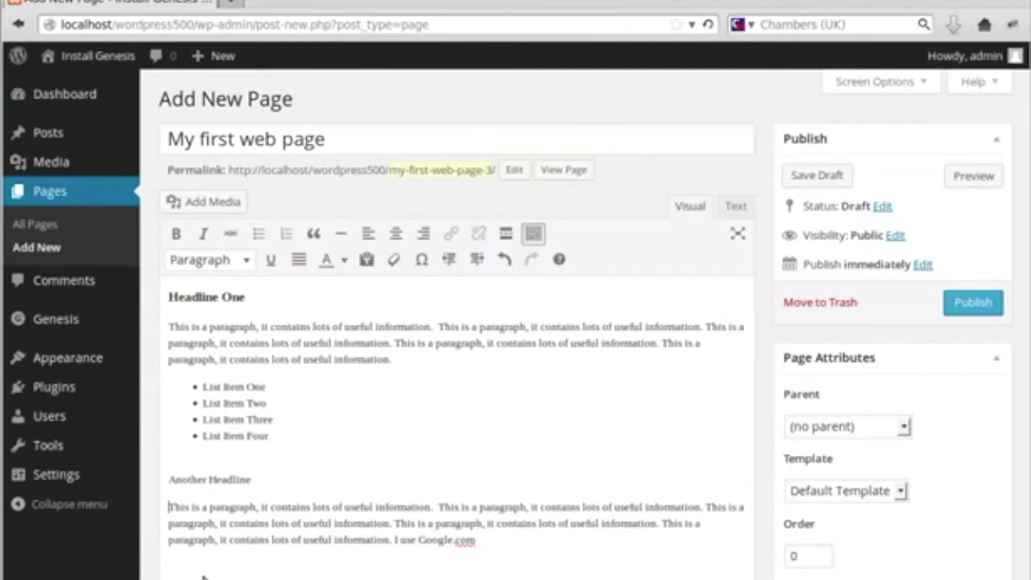
# Step: Format "Another Headline" as Heading 3
pyautogui.tripleClick(176, 480)
pyautogui.click(175, 480)
pyautogui.doubleClick(176, 480)
pyautogui.click(177, 479)
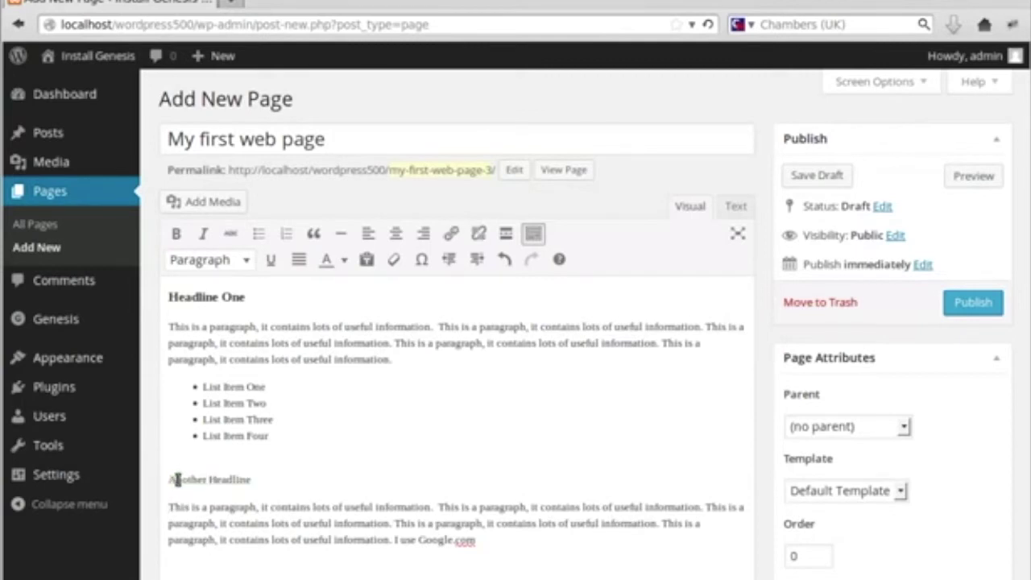
pyautogui.tripleClick(176, 479)
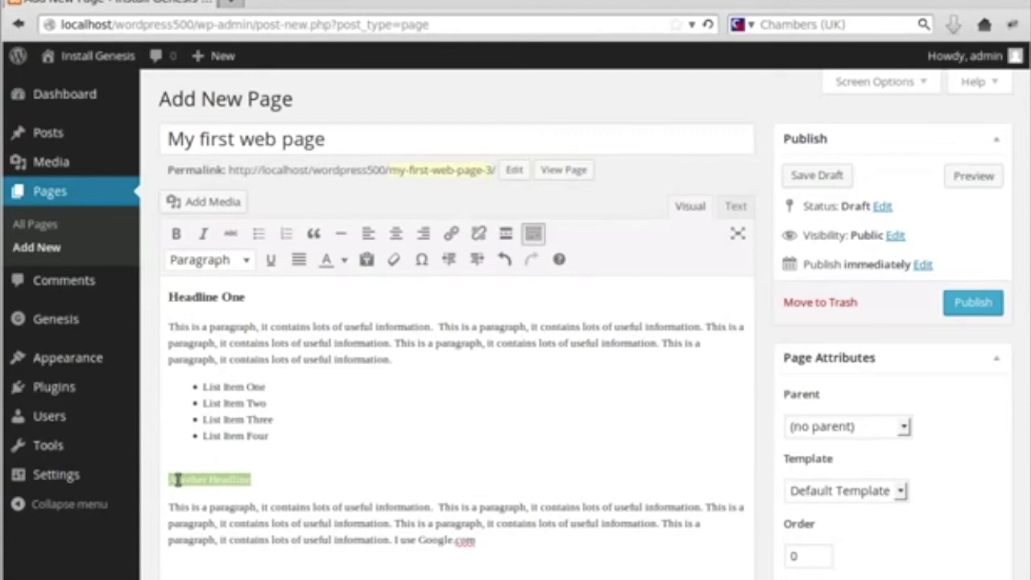
pyautogui.click(231, 261)
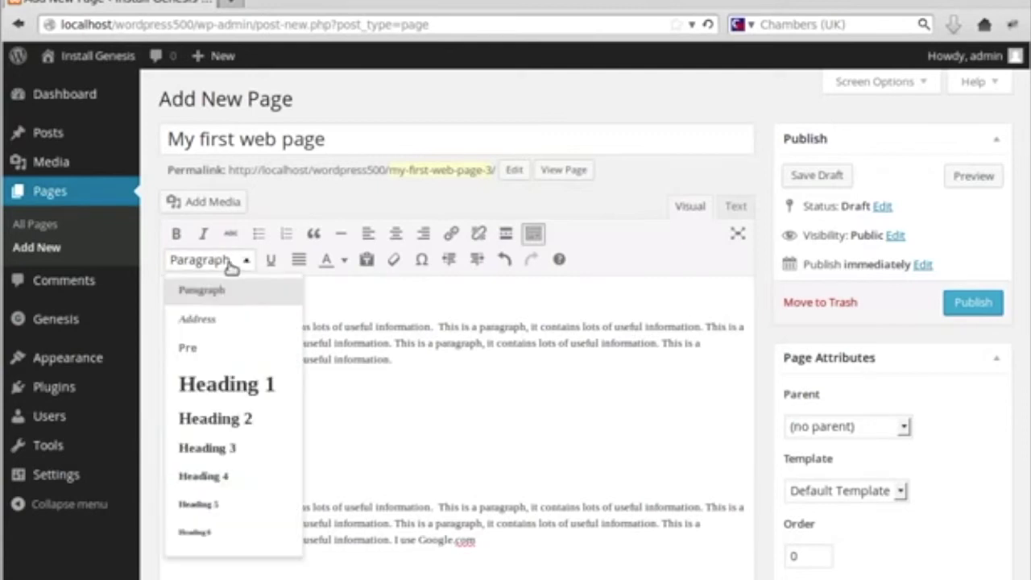
pyautogui.click(226, 449)
pyautogui.click(306, 483)
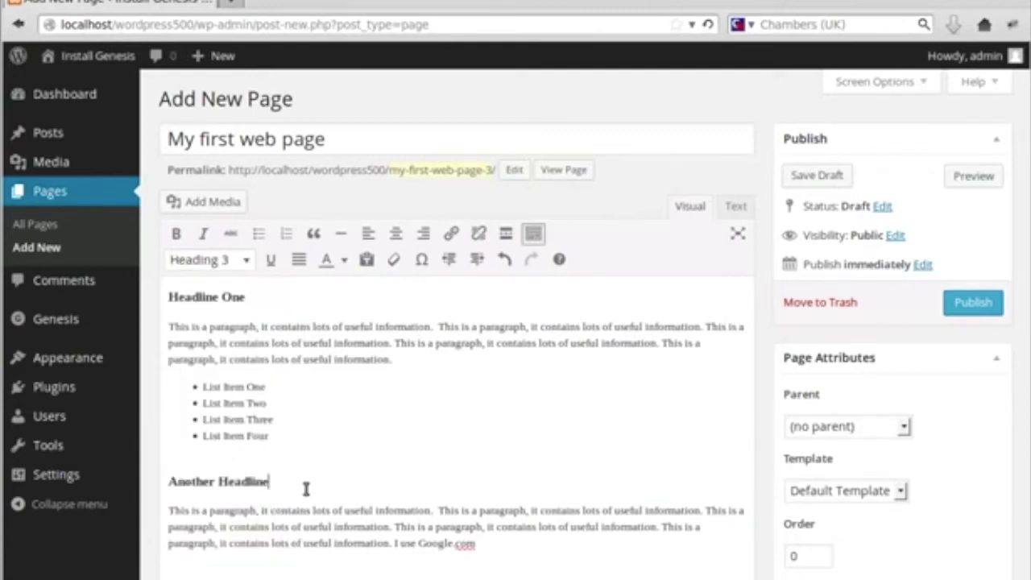
# Step: Split the sentence "I use Google.com" off from the last text block into its own paragraph
pyautogui.click(393, 544)
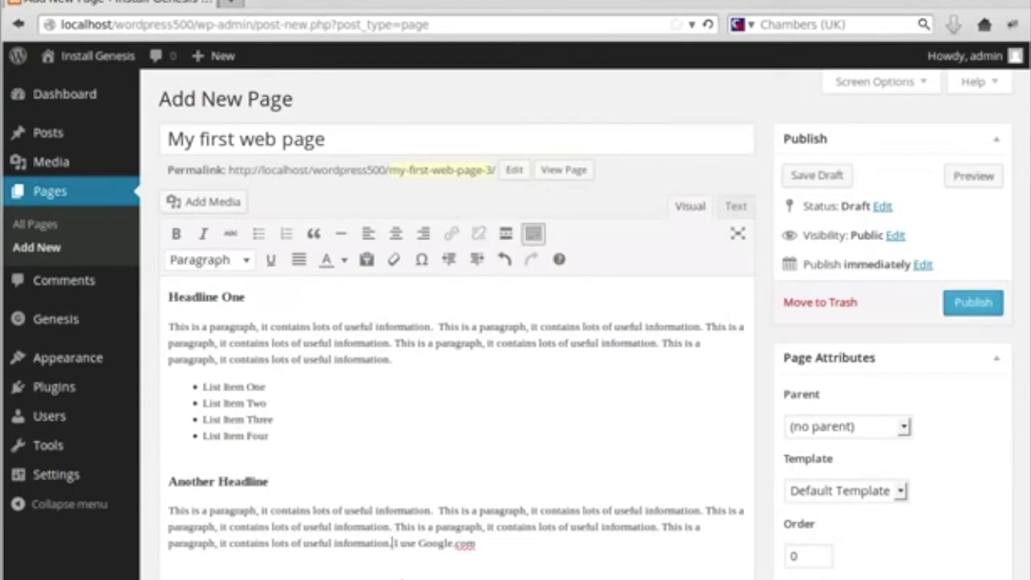
pyautogui.press('Return')
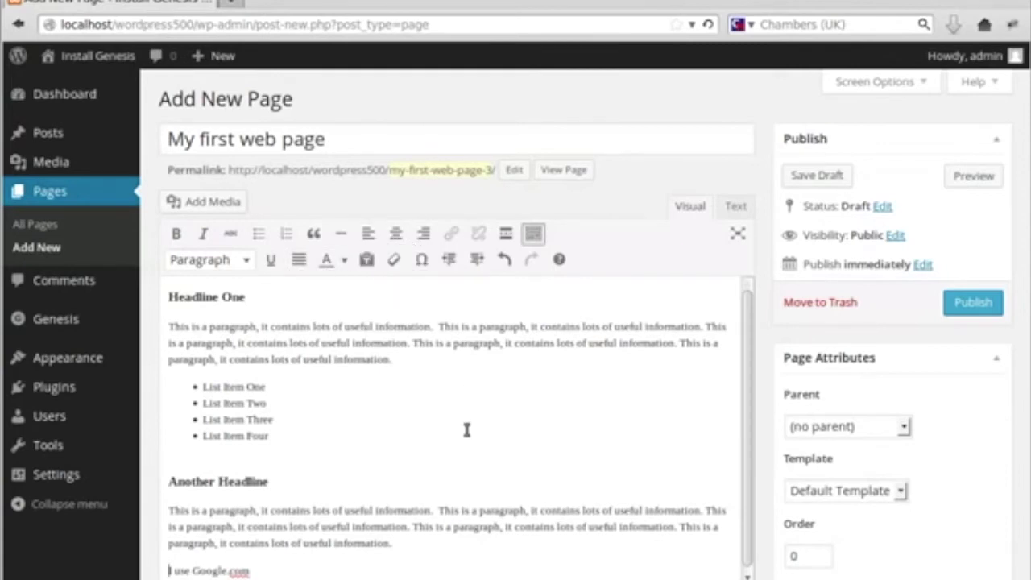
pyautogui.scroll(-1, 466, 430)
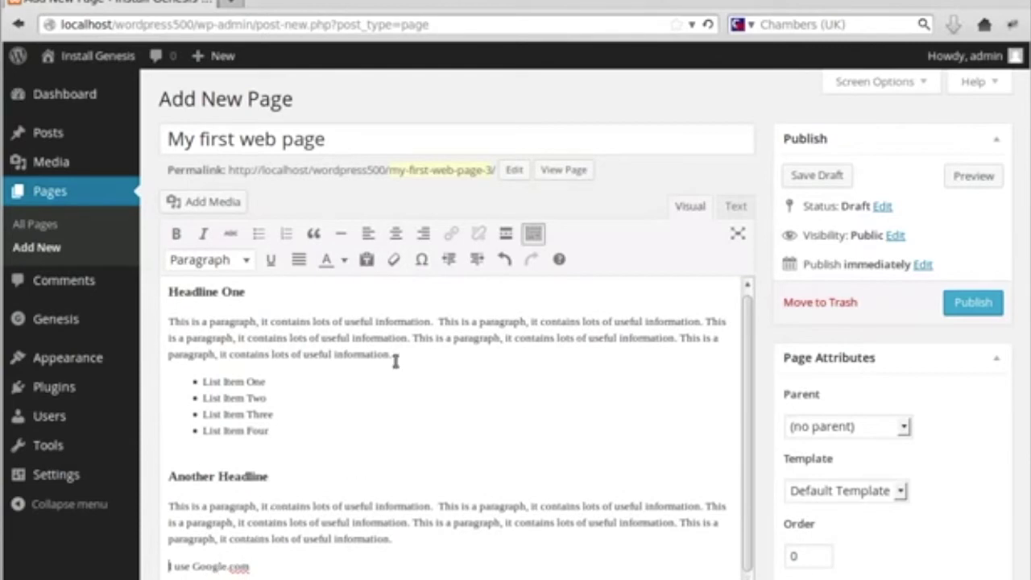
# Step: Load the Google home page in a new browser tab and copy its web address
pyautogui.click(229, 6)
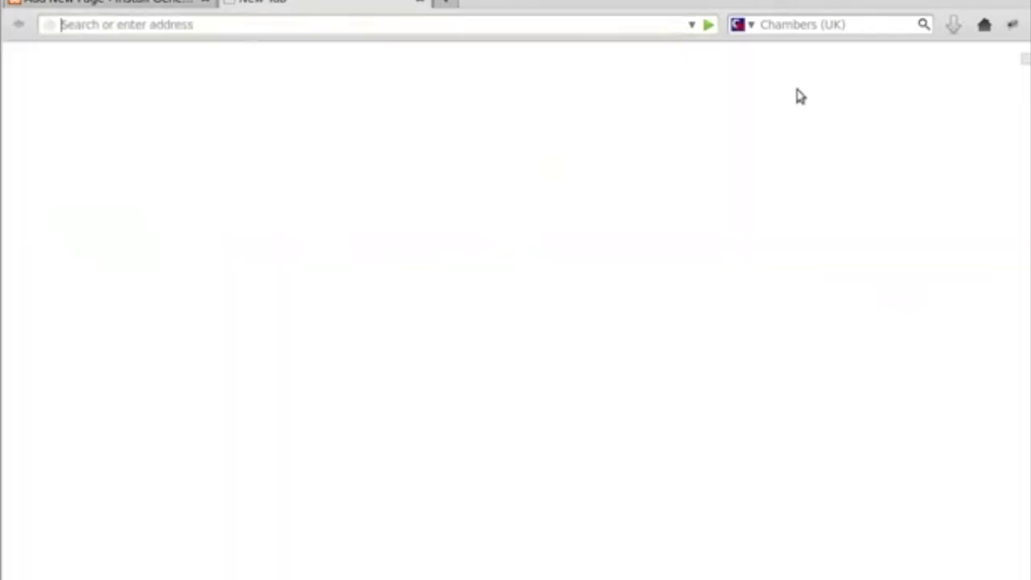
pyautogui.click(979, 26)
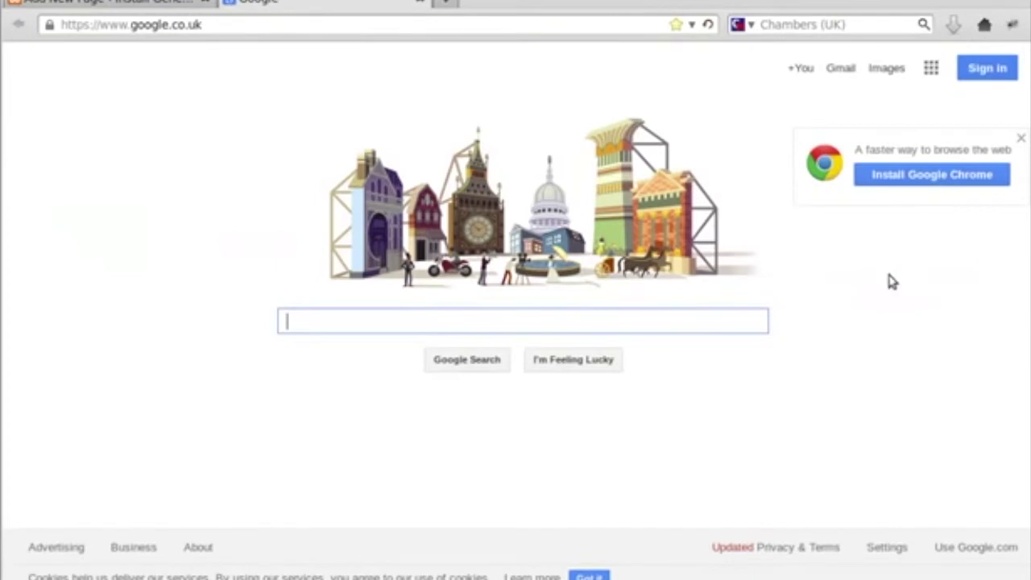
pyautogui.click(119, 24)
pyautogui.click(120, 24)
pyautogui.hotkey('ctrl', 'c')
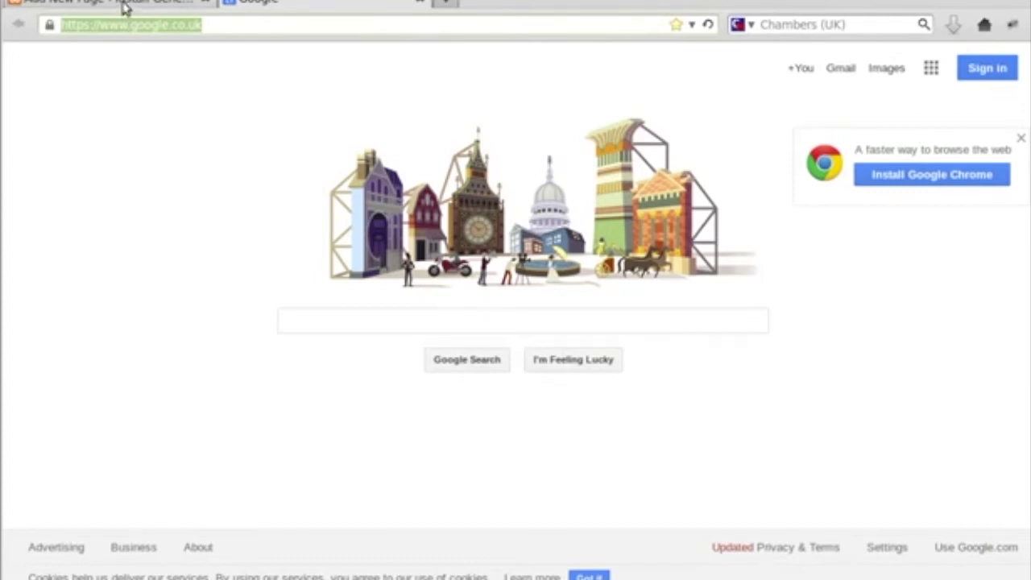
pyautogui.click(125, 8)
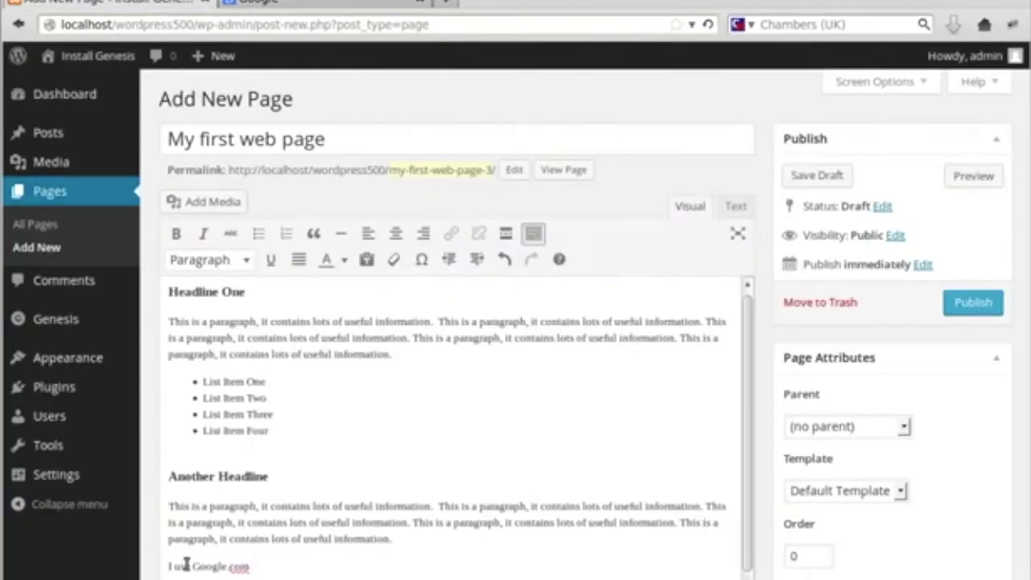
pyautogui.moveTo(192, 566); pyautogui.dragTo(252, 566)
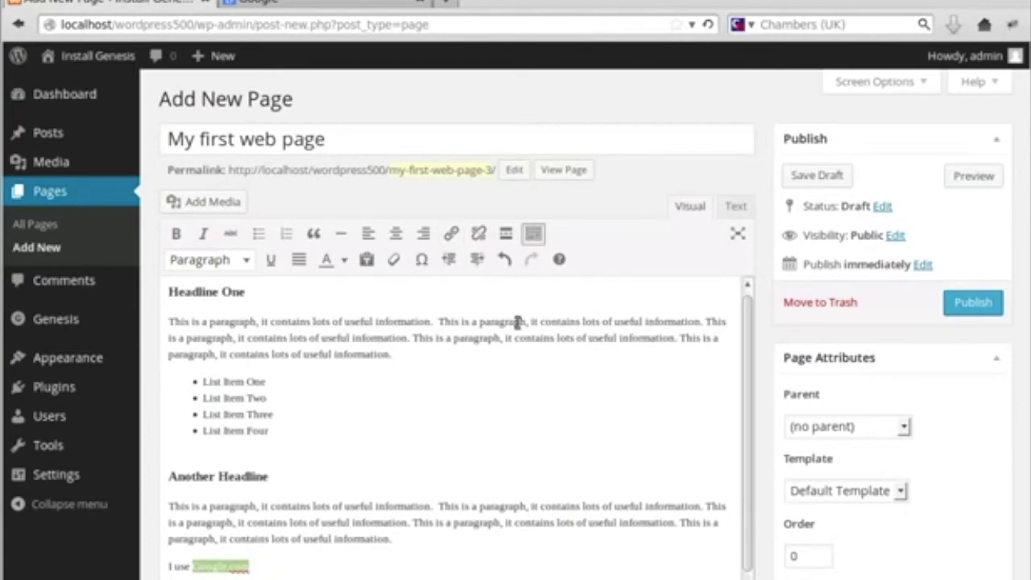
pyautogui.click(451, 235)
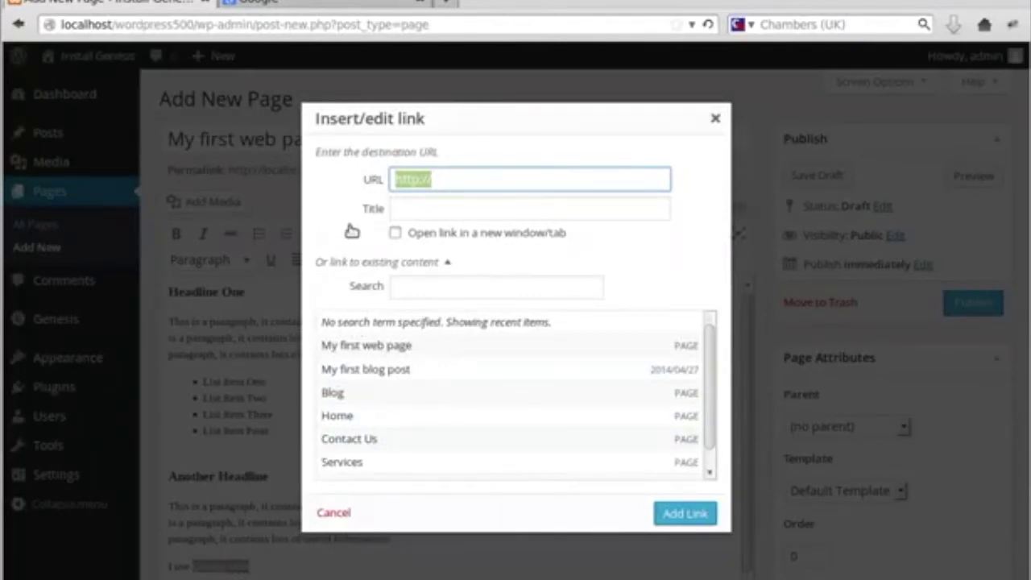
pyautogui.hotkey('ctrl', 'v')
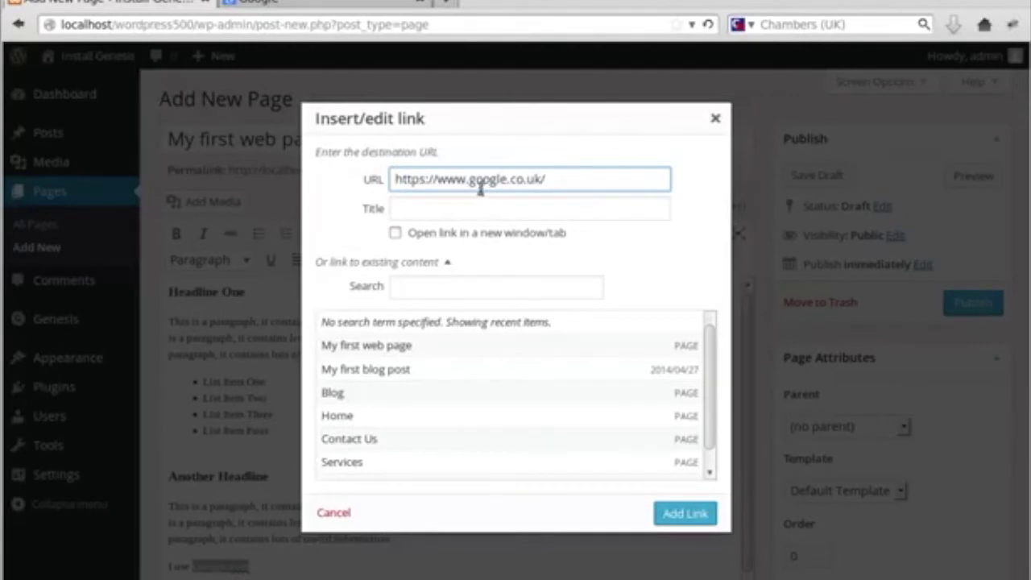
pyautogui.click(418, 207)
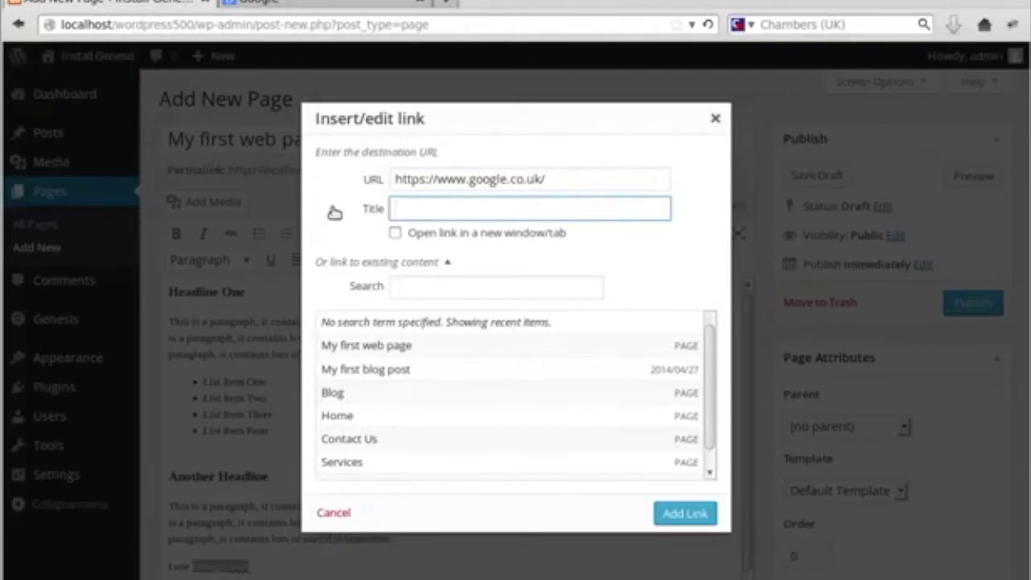
pyautogui.write('I use Google')
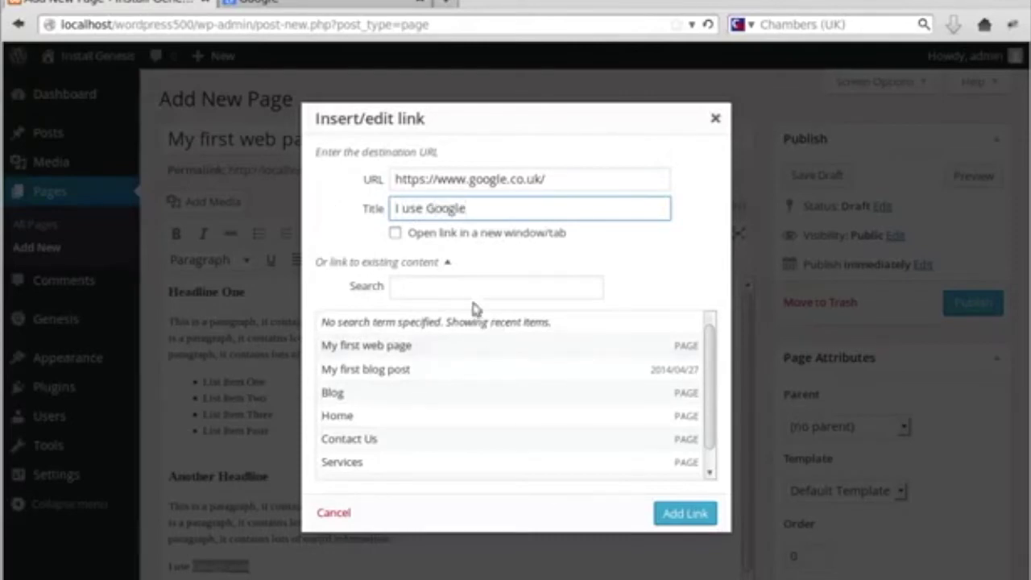
# Step: Set the Google link to open in a new window/tab and add it to the text
pyautogui.click(403, 263)
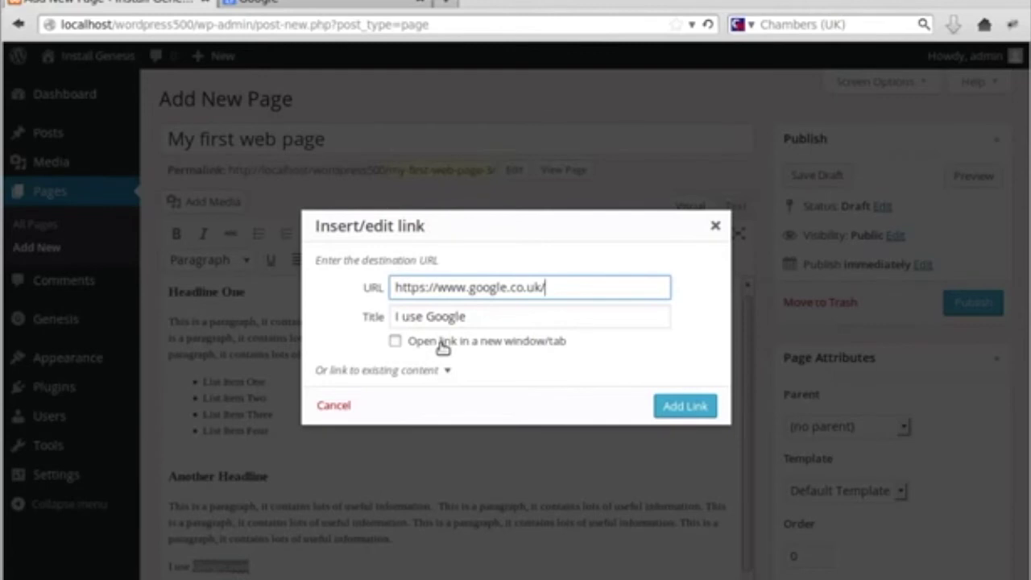
pyautogui.click(394, 343)
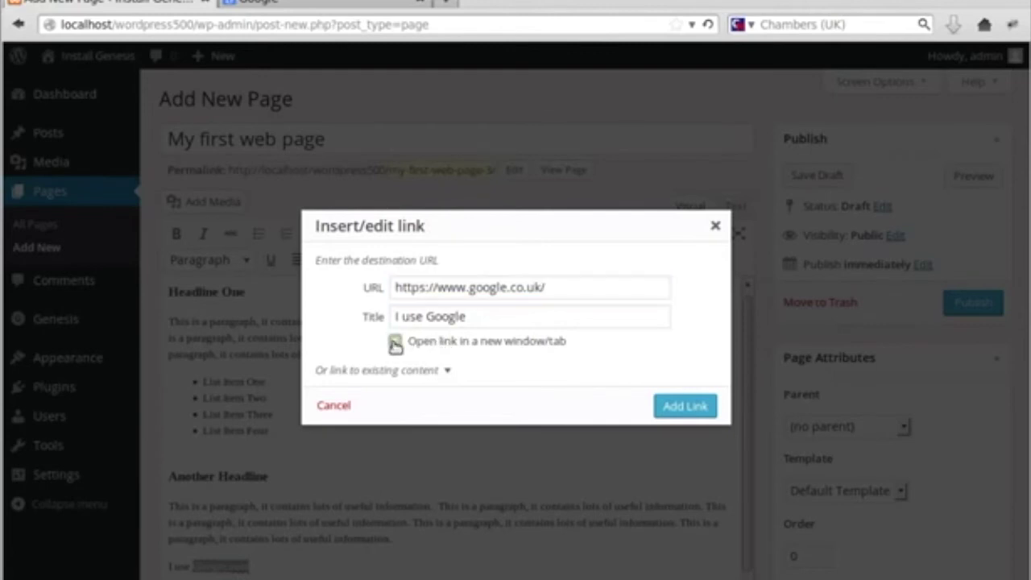
pyautogui.click(693, 406)
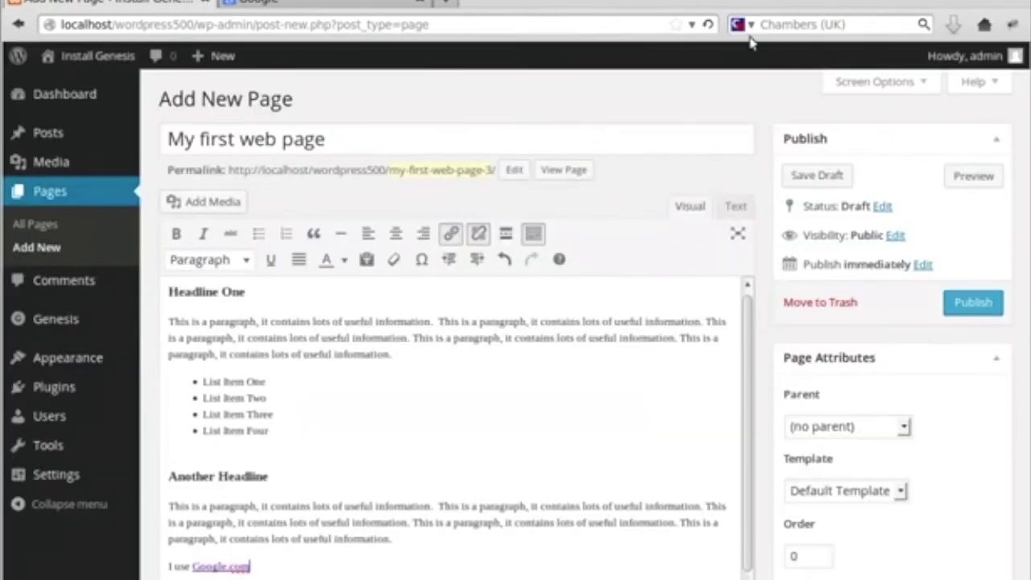
# Step: Publish the page and view the live version
pyautogui.click(981, 309)
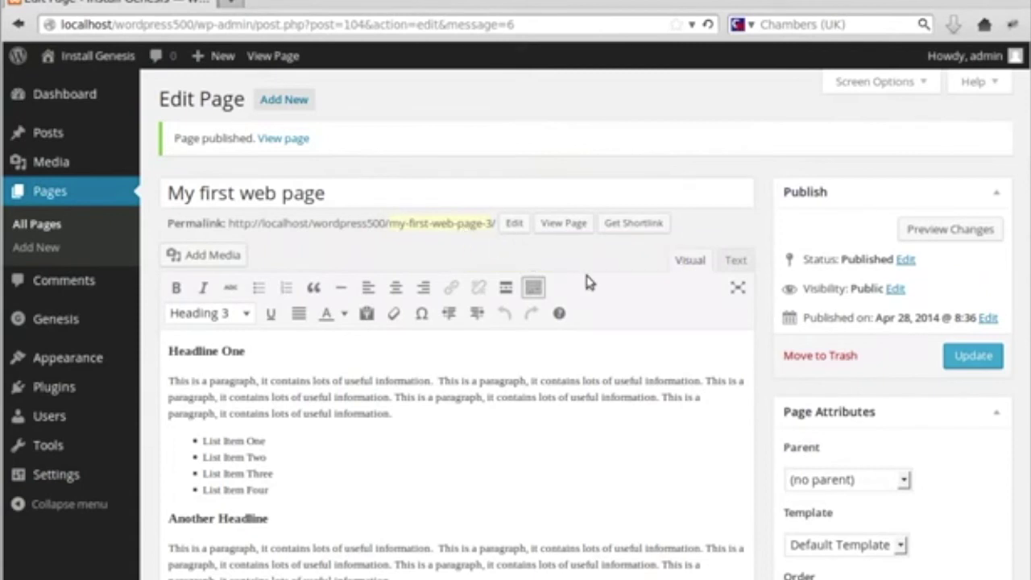
pyautogui.click(564, 228)
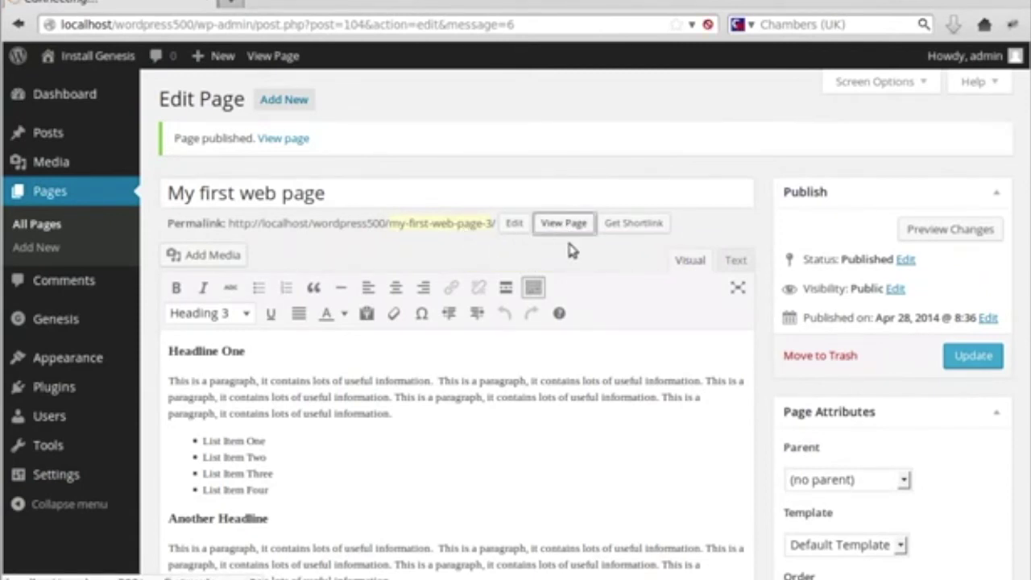
# Step: Test the Google.com link on the live page and close the tab it opens
pyautogui.scroll(-5, 521, 380)
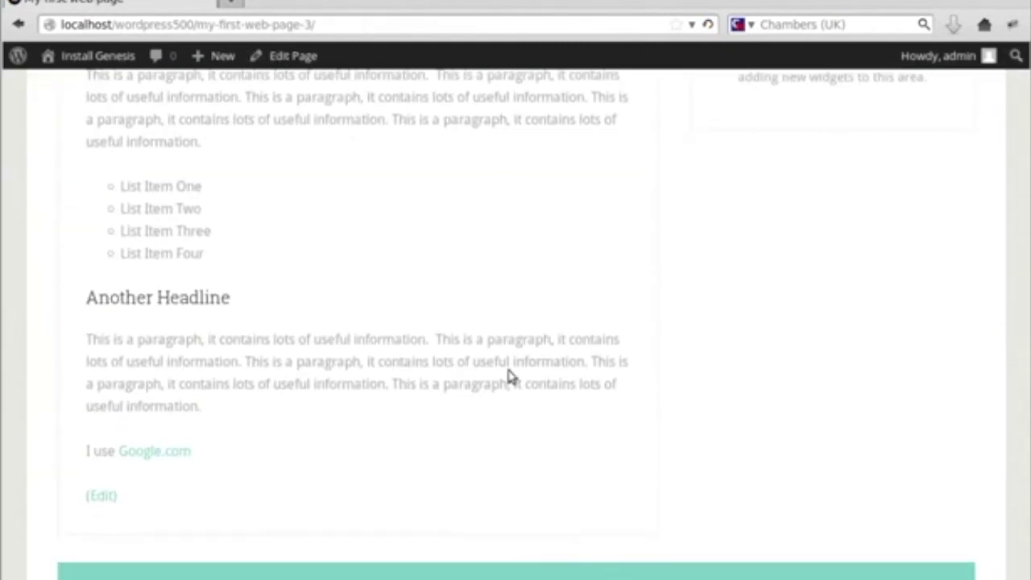
pyautogui.click(156, 455)
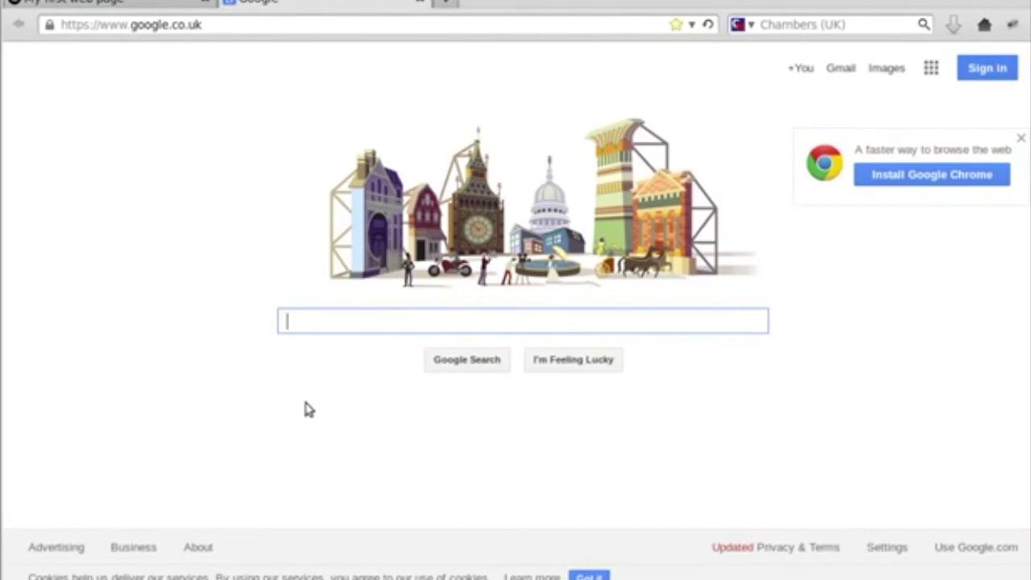
pyautogui.click(421, 1)
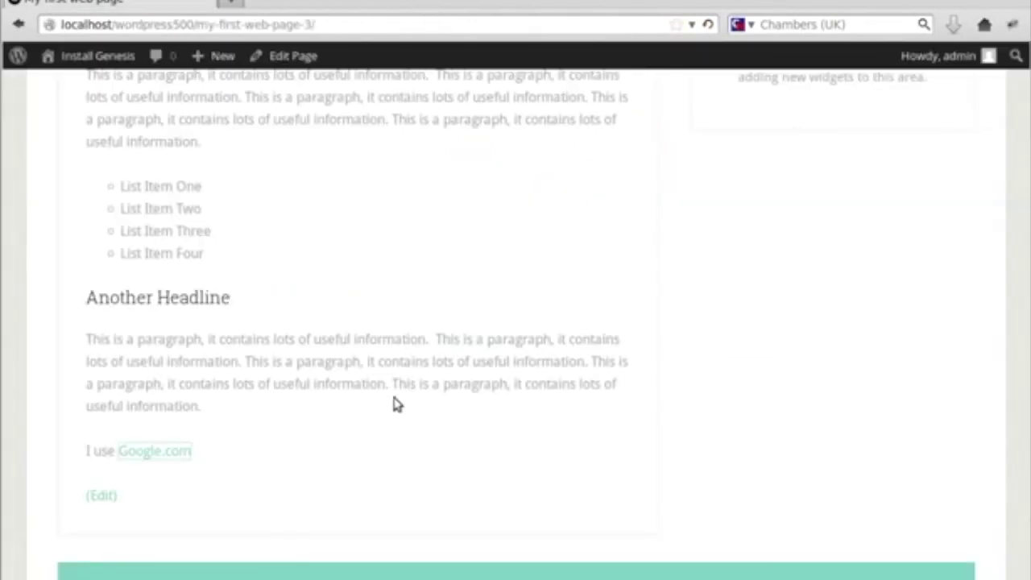
# Step: Look over the published page and reopen it for editing with the edit link beneath its content
pyautogui.scroll(10, 396, 414)
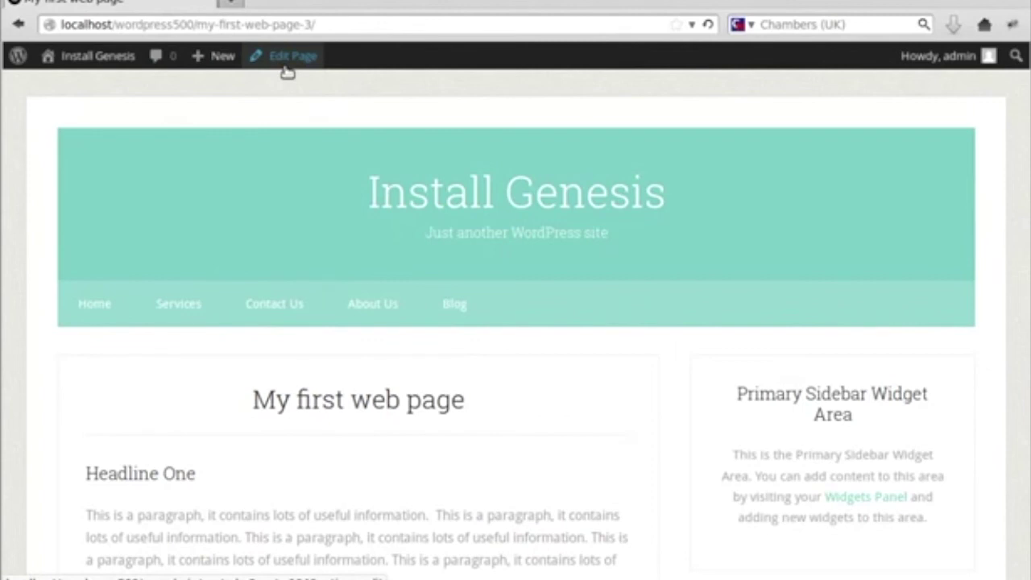
pyautogui.scroll(-3, 460, 425)
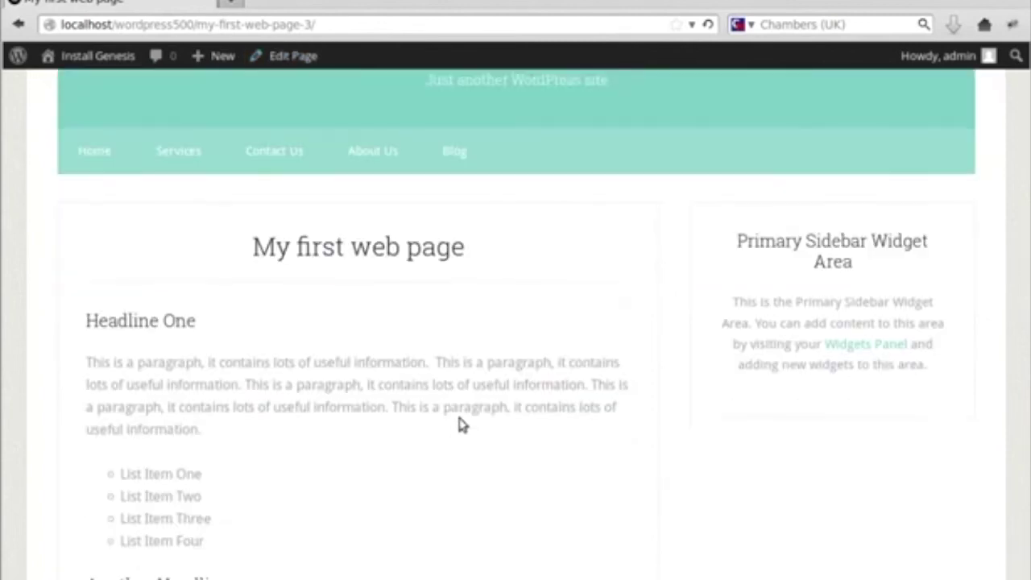
pyautogui.scroll(-6, 467, 415)
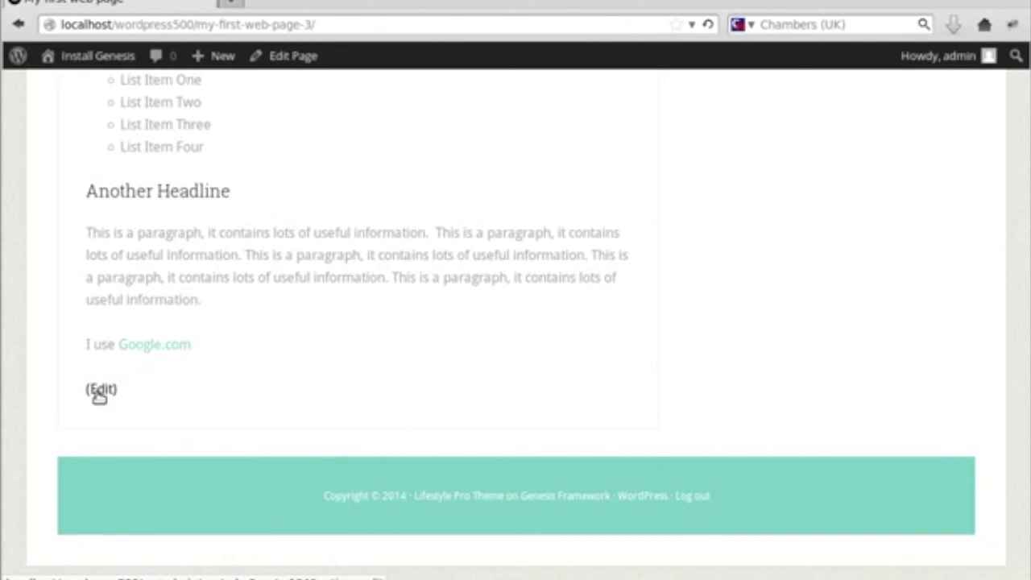
pyautogui.click(103, 391)
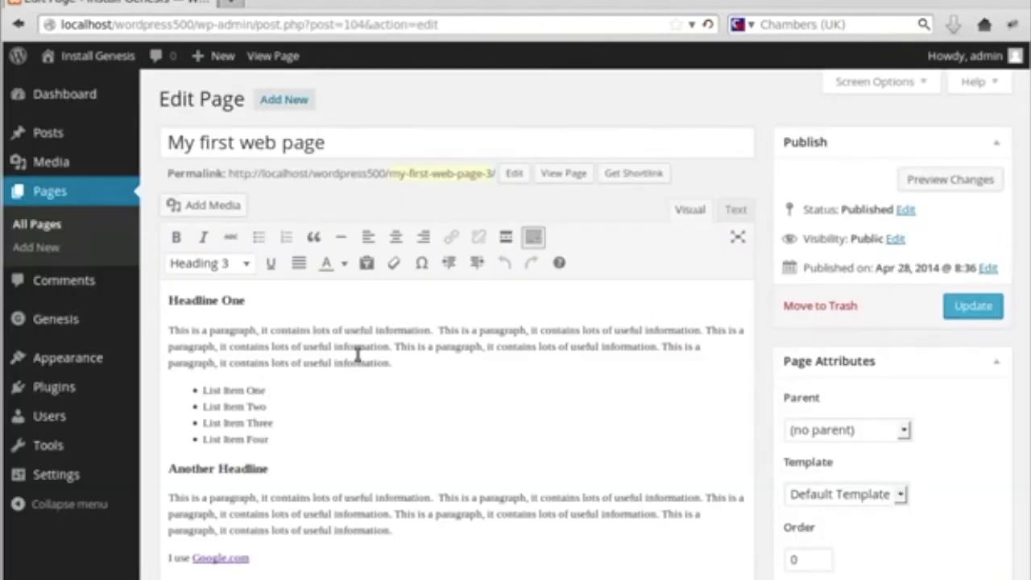